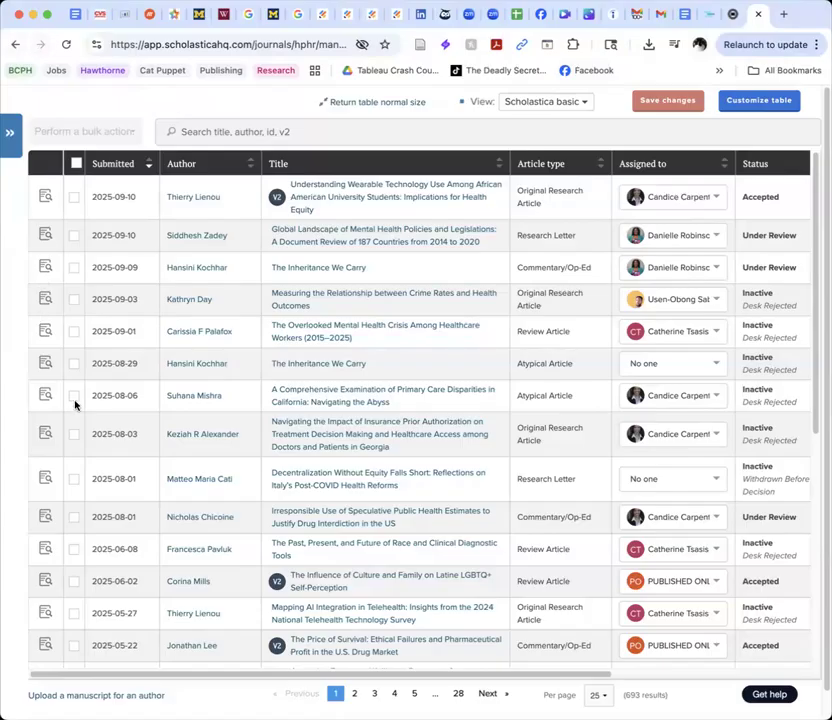
Step: Create a new typesetting request in the journal's Publishing area
{"action": "left_click", "coordinate": [15, 45]}
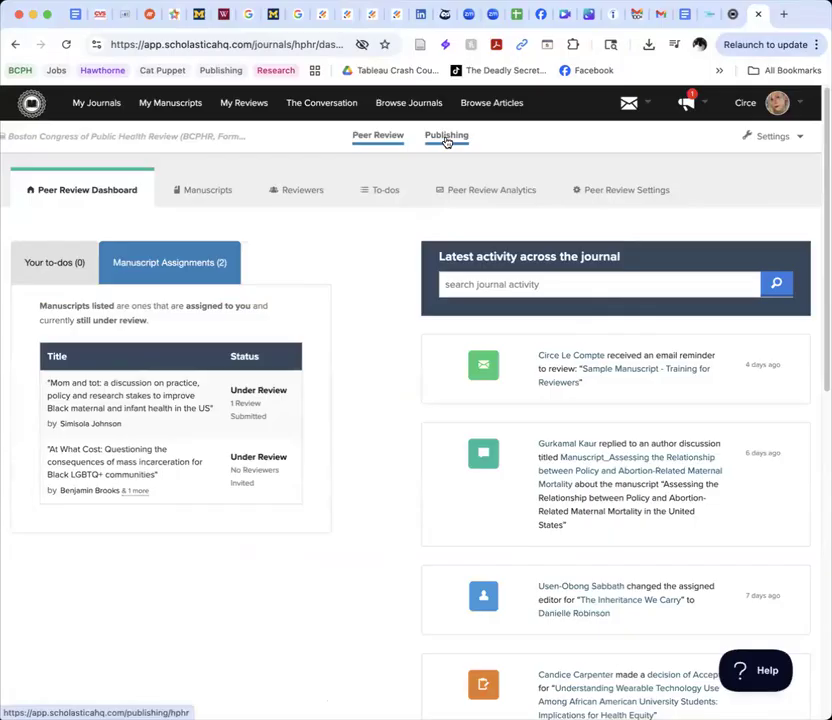
{"action": "left_click", "coordinate": [459, 141]}
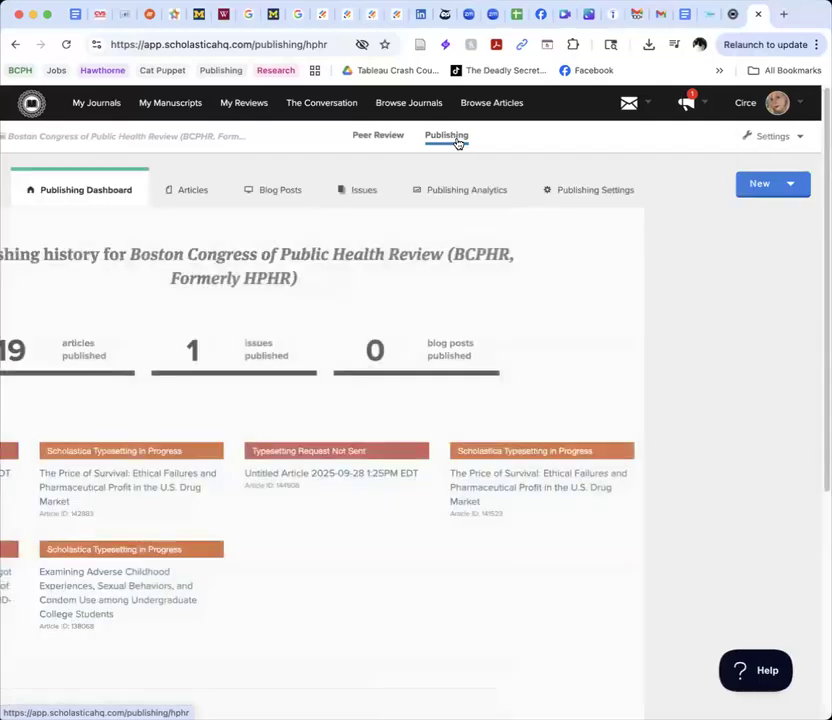
{"action": "left_click", "coordinate": [791, 187]}
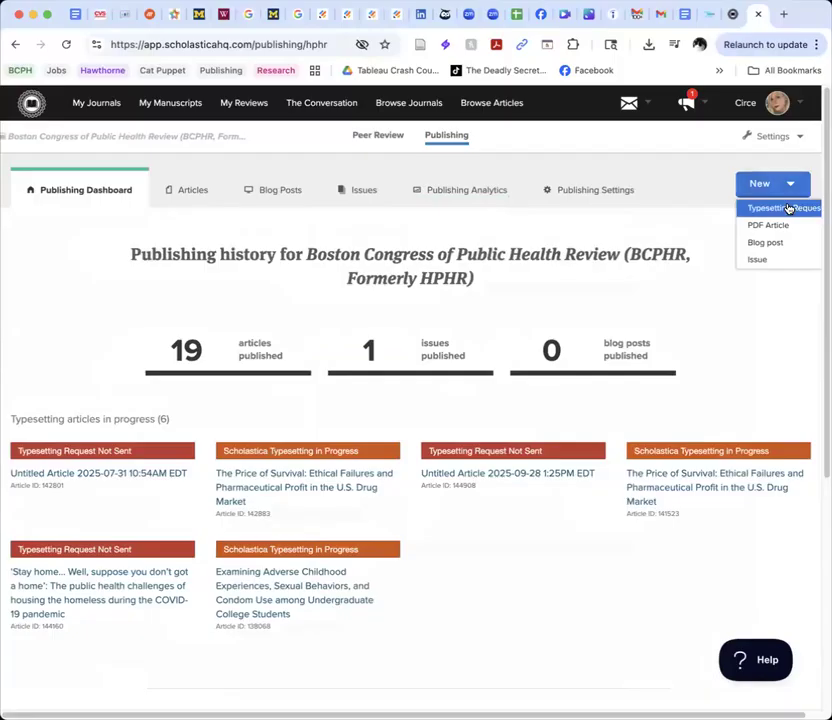
{"action": "left_click", "coordinate": [786, 208]}
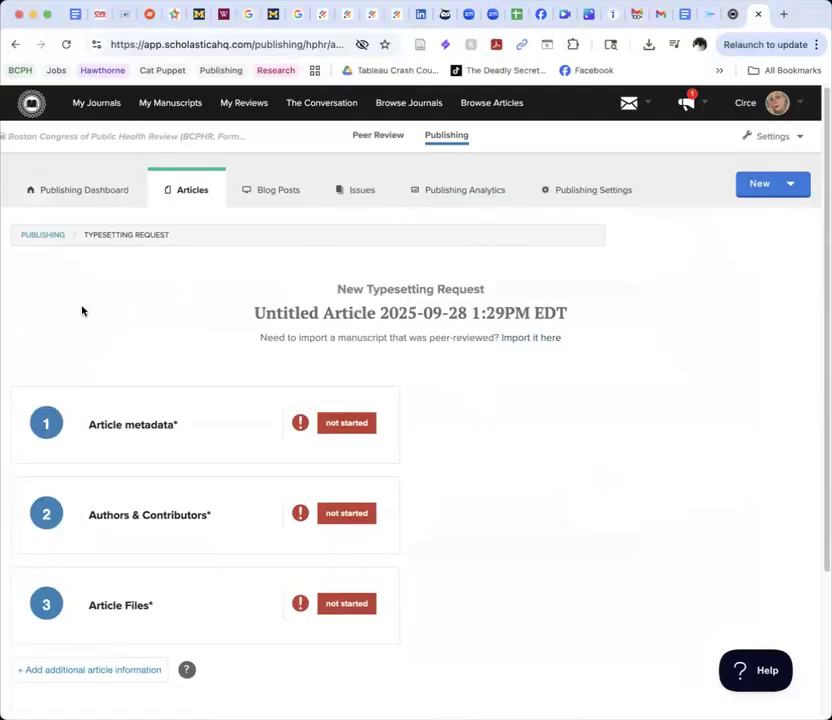
{"action": "scroll", "coordinate": [82, 310], "scroll_direction": "down", "scroll_amount": 2}
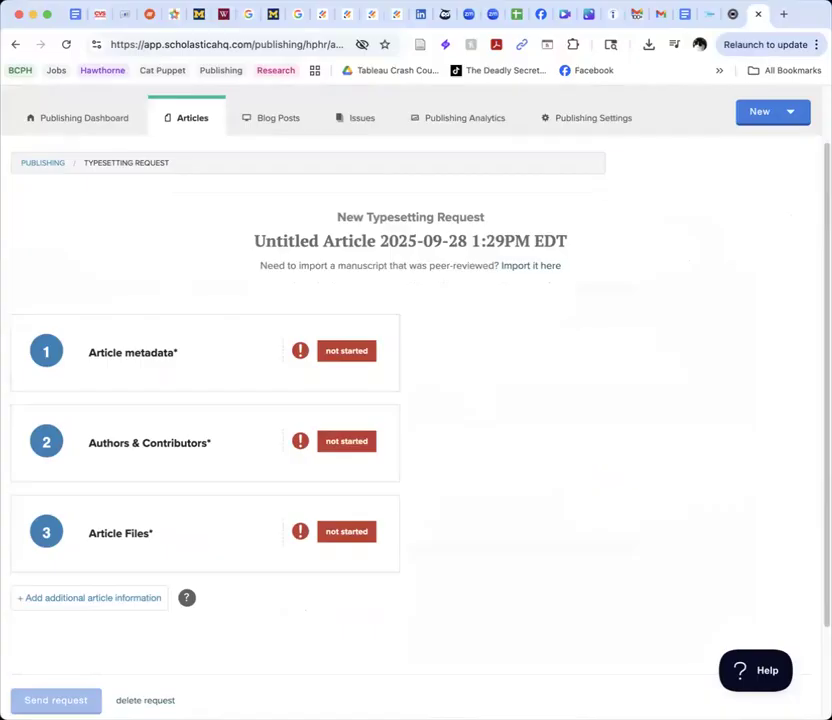
Step: Import the metadata of the peer-reviewed manuscript "Understanding Wearable Technology Use Among African American University Students: Implications for Health Equity" into the request
{"action": "left_click", "coordinate": [526, 272]}
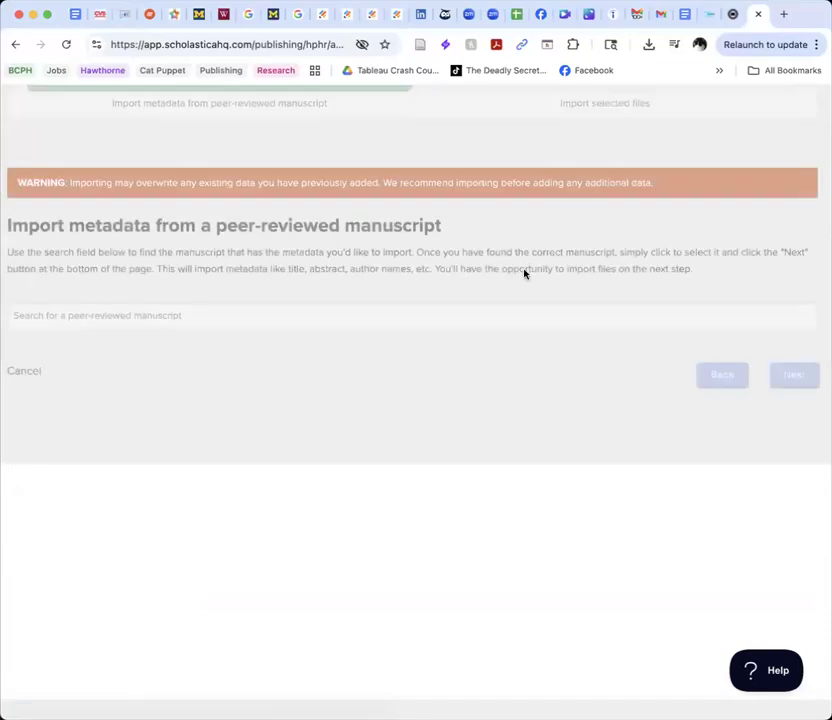
{"action": "left_click", "coordinate": [145, 312]}
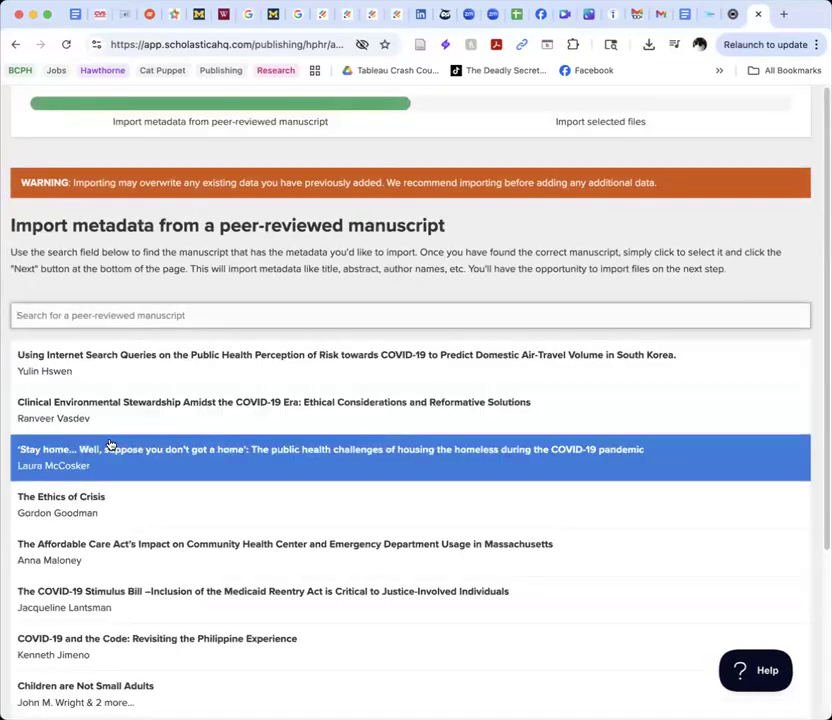
{"action": "scroll", "coordinate": [110, 450], "scroll_direction": "down", "scroll_amount": 5}
{"action": "scroll", "coordinate": [124, 277], "scroll_direction": "up", "scroll_amount": 5}
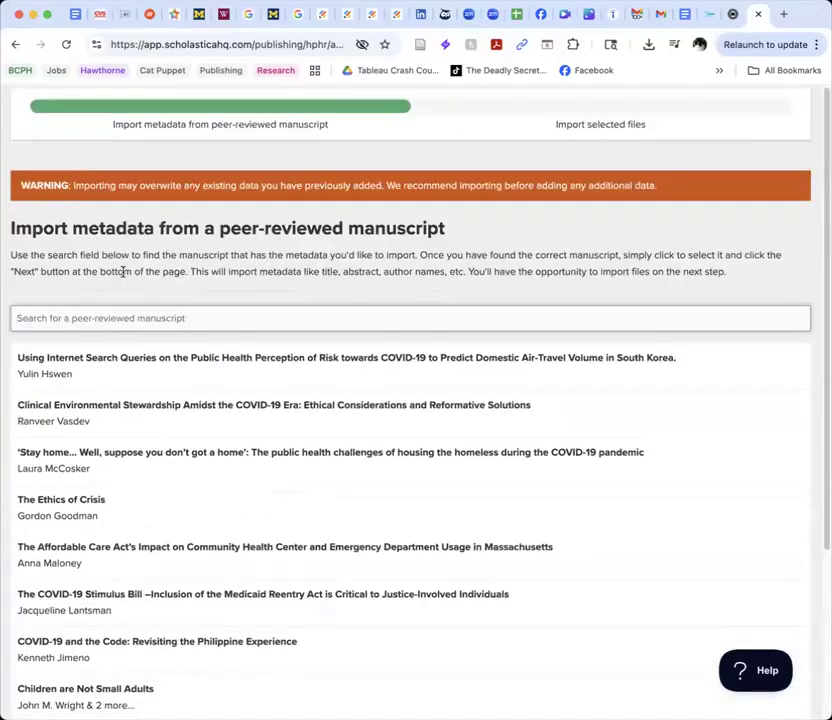
{"action": "left_click", "coordinate": [91, 563]}
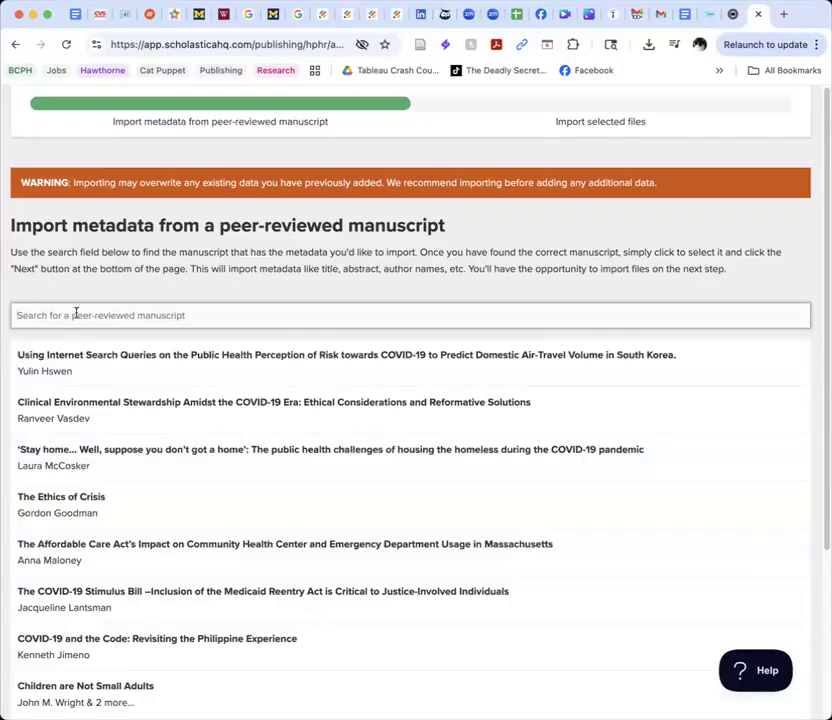
{"action": "type", "text": "Understanding Wearable Technology Use Among African American University Students: Implications for Health Equity"}
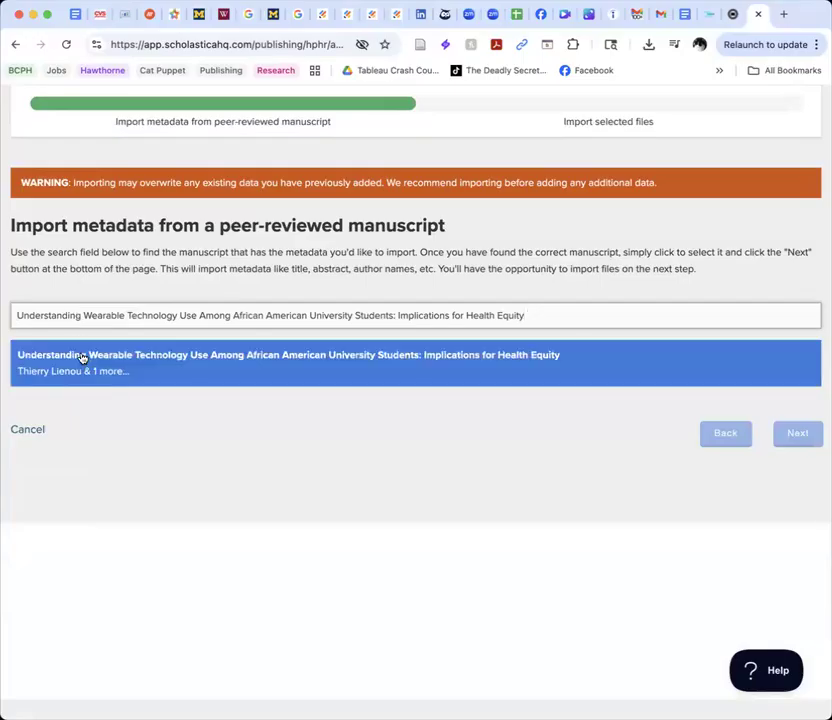
{"action": "left_click", "coordinate": [82, 358]}
{"action": "left_click", "coordinate": [806, 441]}
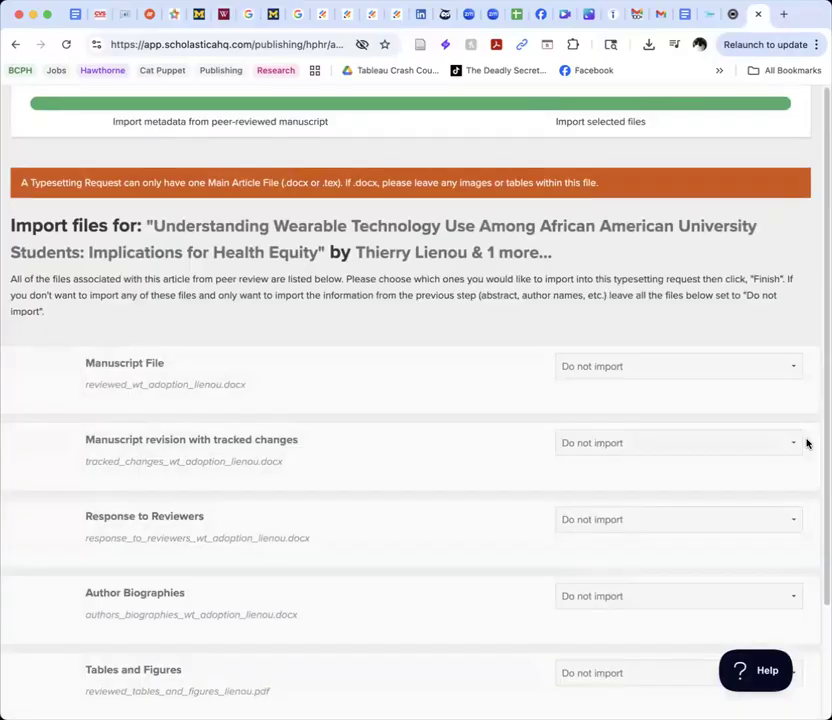
Step: Set the Manuscript File to import as the main article file
{"action": "scroll", "coordinate": [341, 277], "scroll_direction": "down", "scroll_amount": 3}
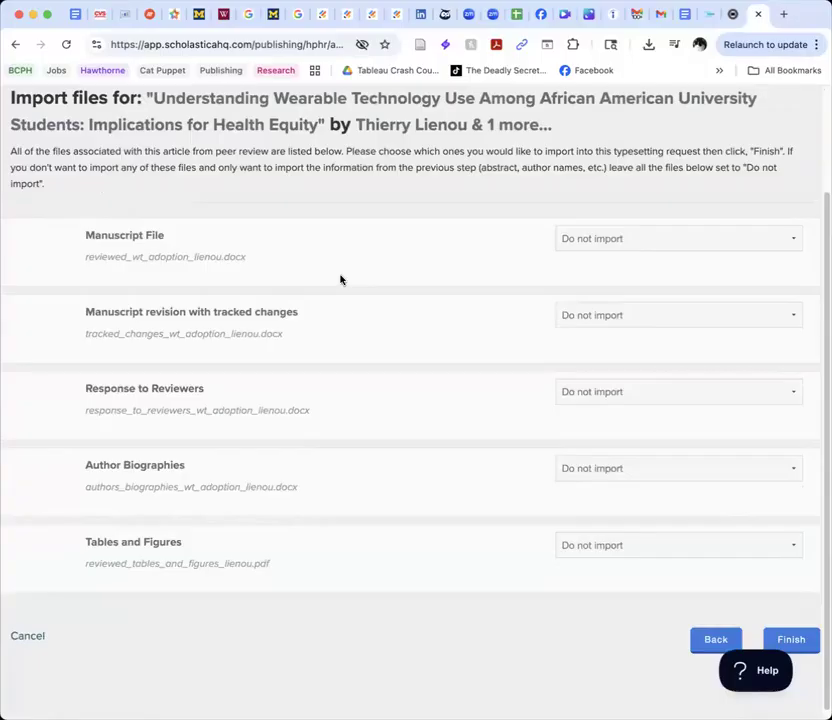
{"action": "scroll", "coordinate": [267, 280], "scroll_direction": "up", "scroll_amount": 1}
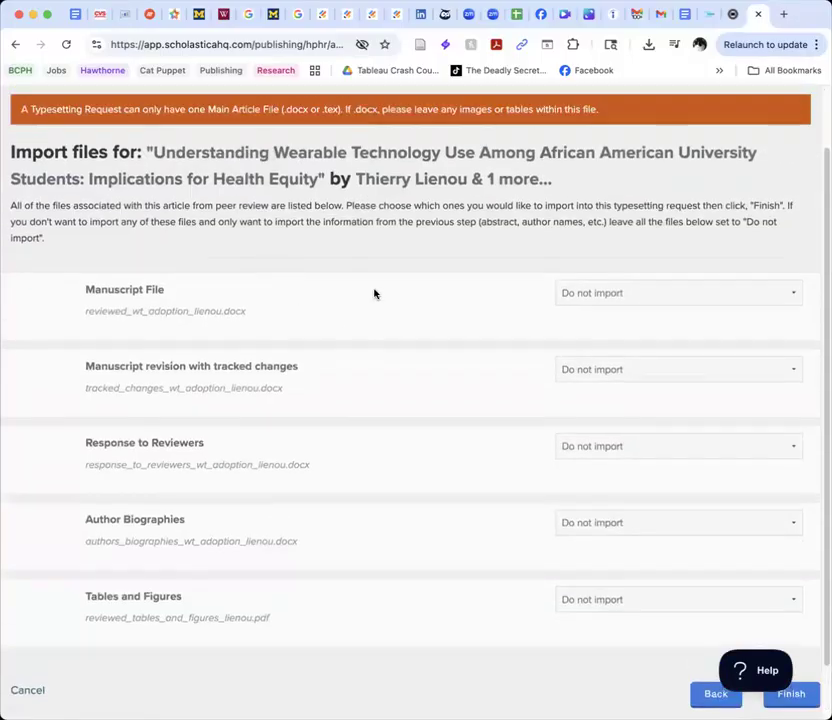
{"action": "left_click", "coordinate": [609, 295]}
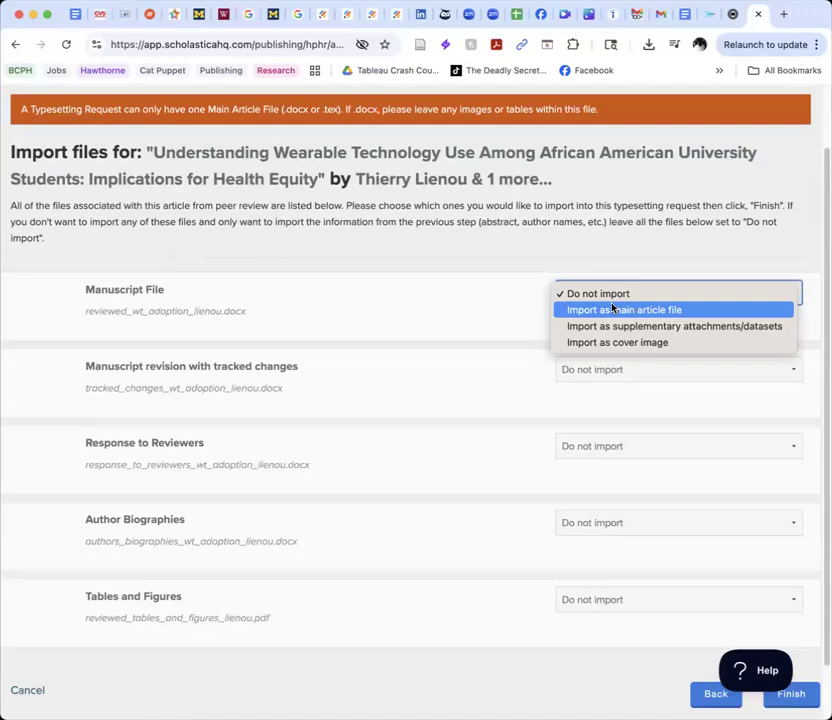
{"action": "left_click", "coordinate": [613, 309]}
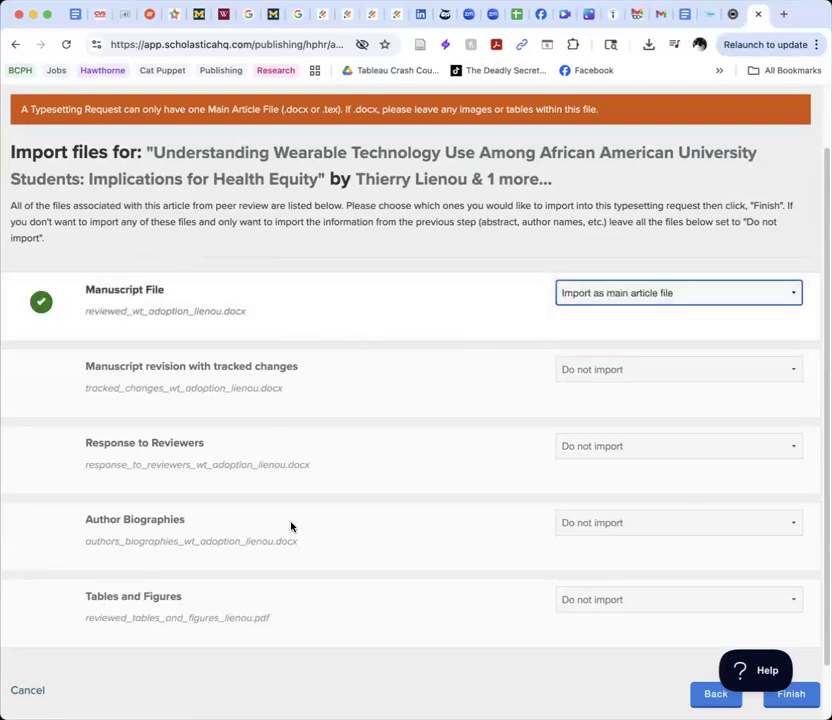
Step: Set the Author Biographies and the Tables and Figures to import as supplementary attachments/datasets, and finish the import
{"action": "scroll", "coordinate": [306, 388], "scroll_direction": "down", "scroll_amount": 2}
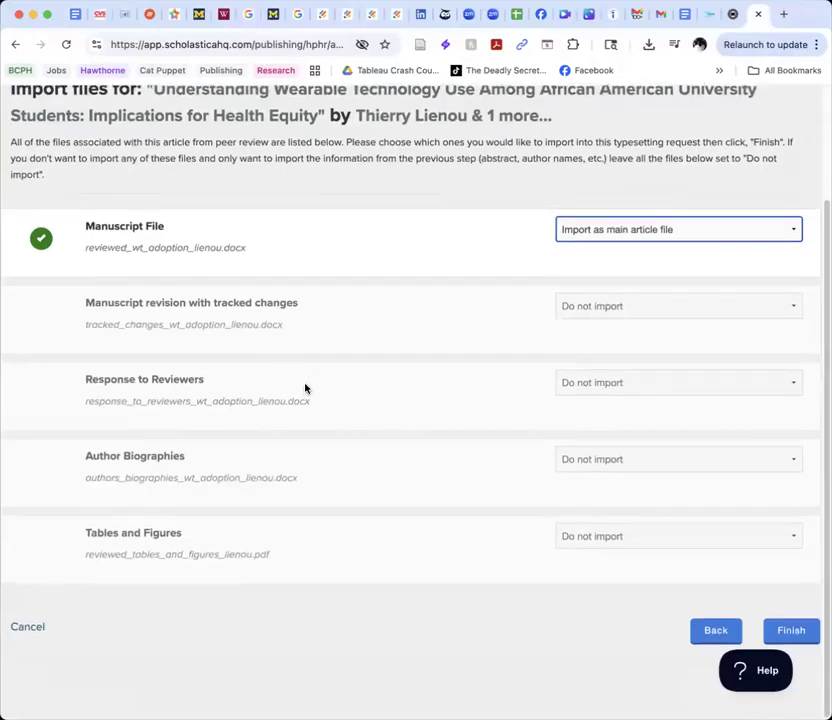
{"action": "left_click", "coordinate": [676, 467]}
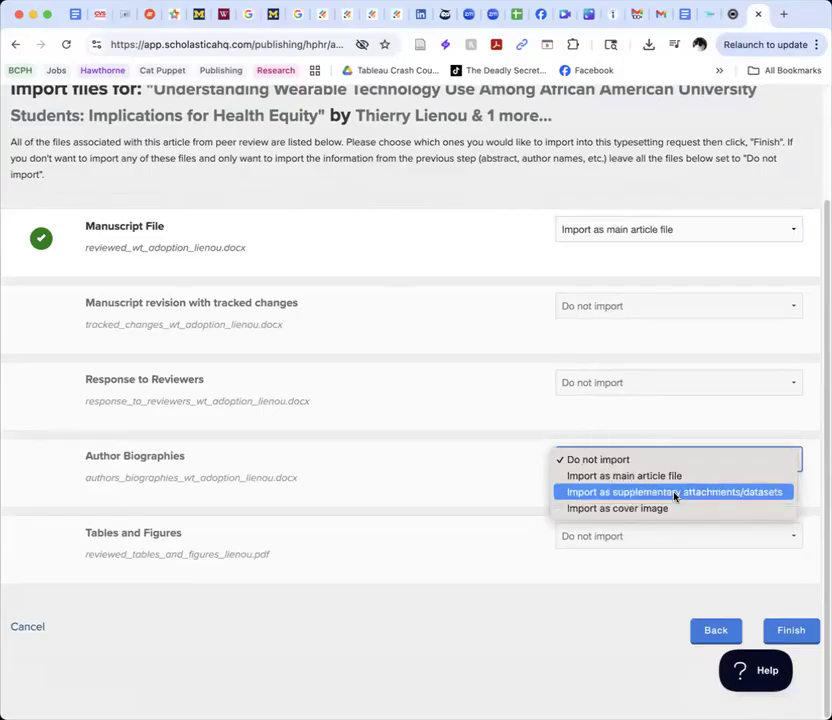
{"action": "left_click", "coordinate": [675, 493]}
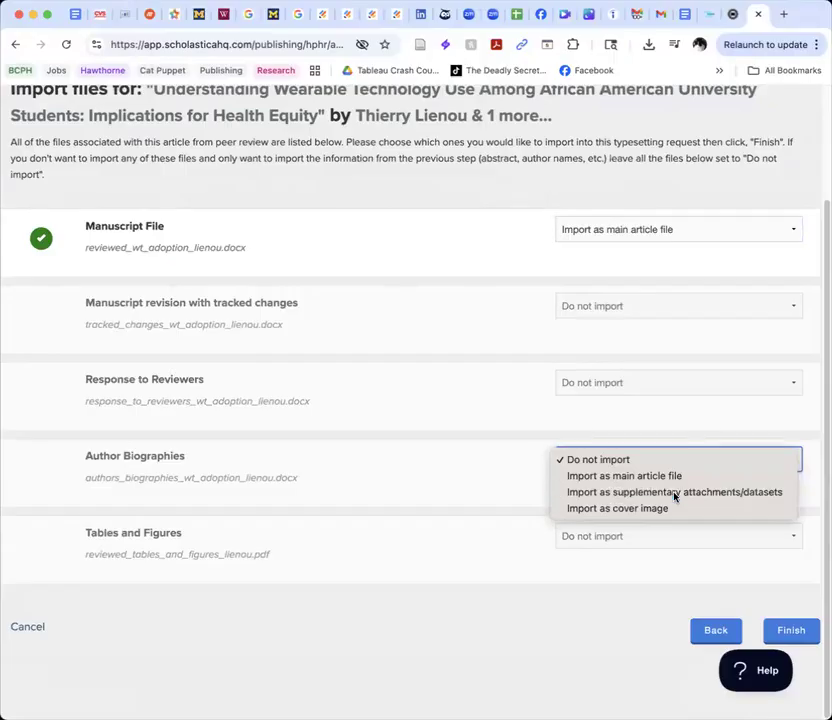
{"action": "left_click", "coordinate": [646, 538]}
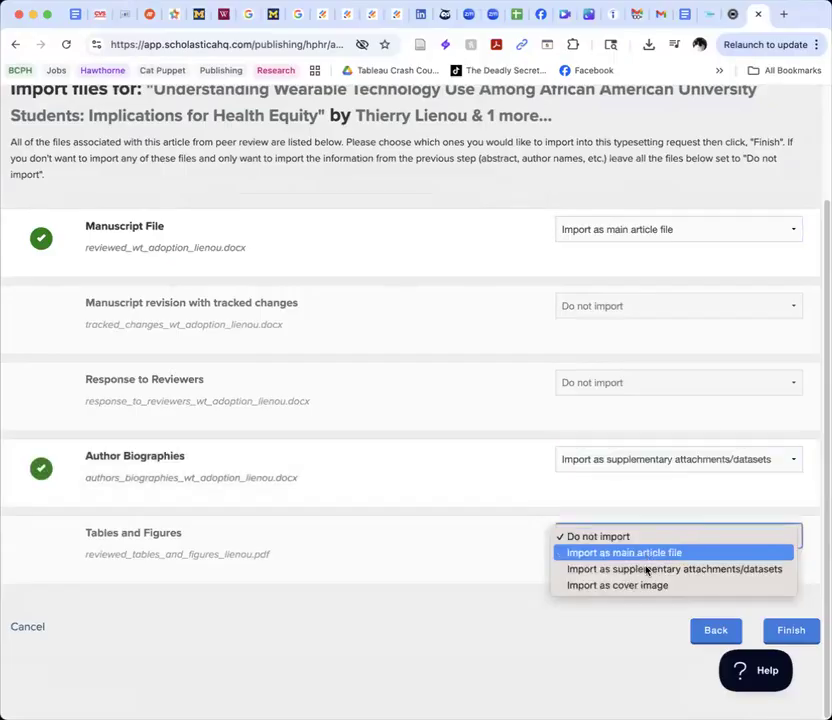
{"action": "left_click", "coordinate": [647, 570]}
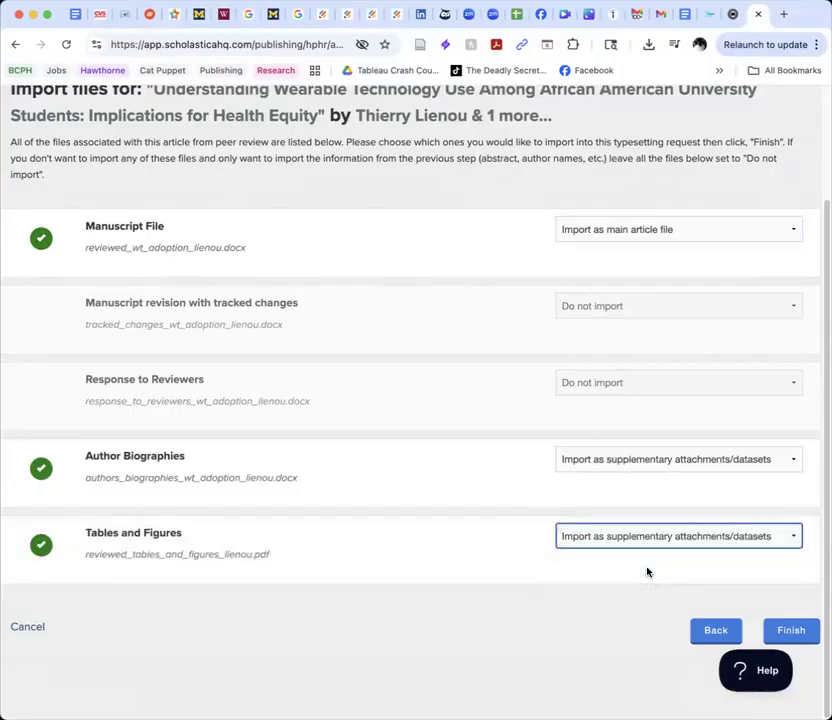
{"action": "left_click", "coordinate": [788, 631]}
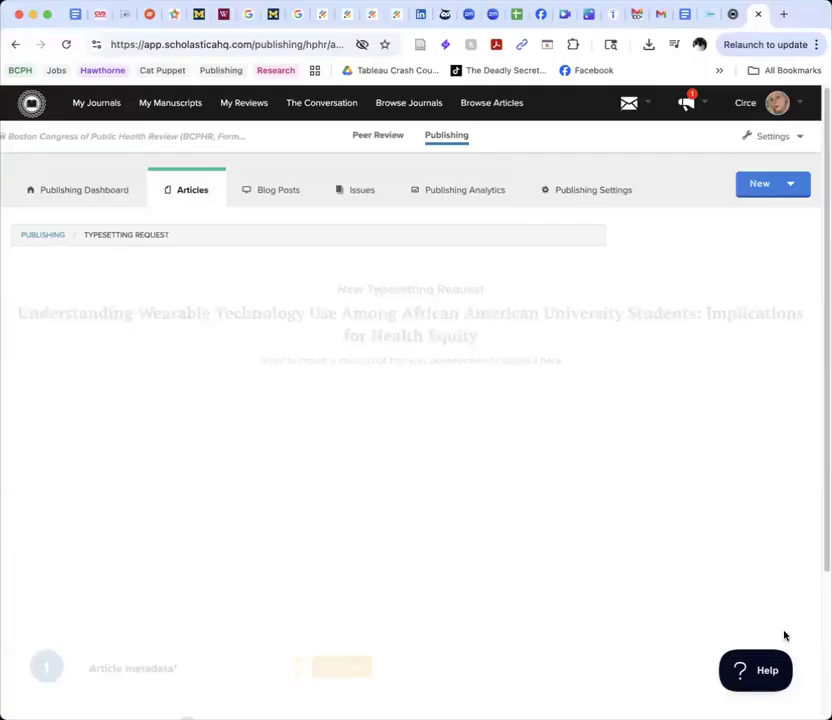
Step: Open the request's article metadata and examine the imported article title through to its end
{"action": "scroll", "coordinate": [527, 534], "scroll_direction": "down", "scroll_amount": 3}
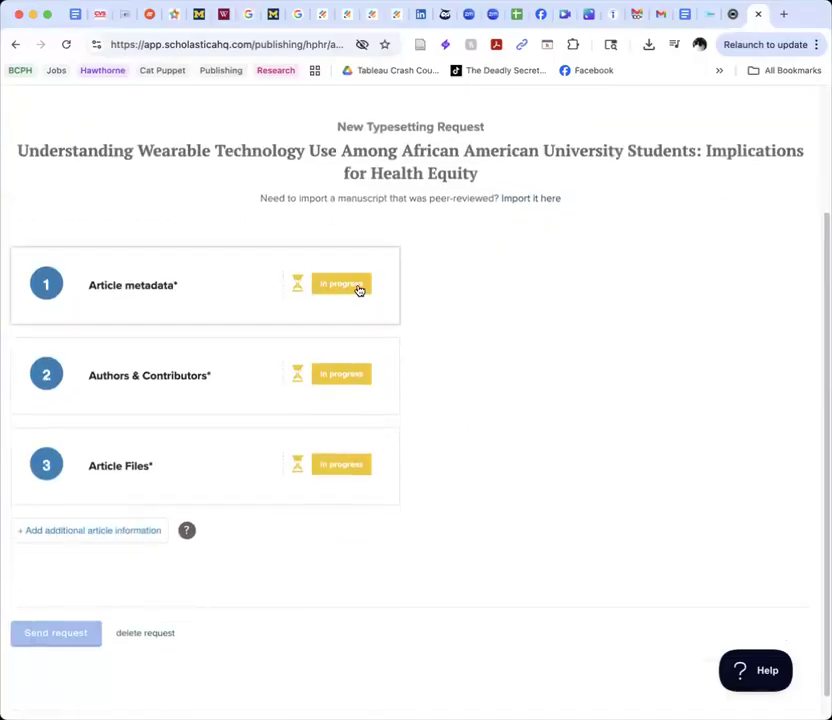
{"action": "left_click", "coordinate": [359, 290]}
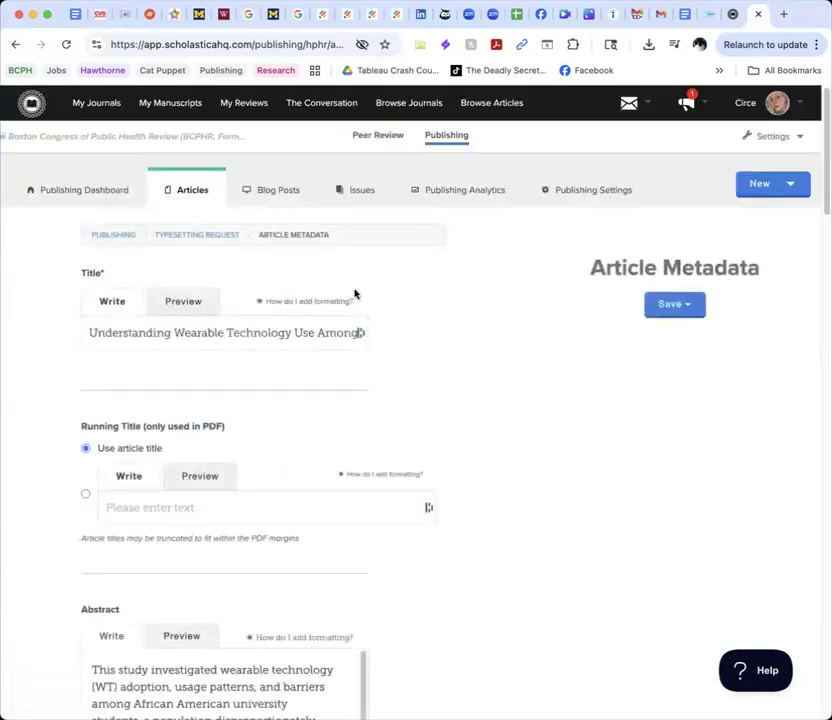
{"action": "scroll", "coordinate": [186, 450], "scroll_direction": "down", "scroll_amount": 4}
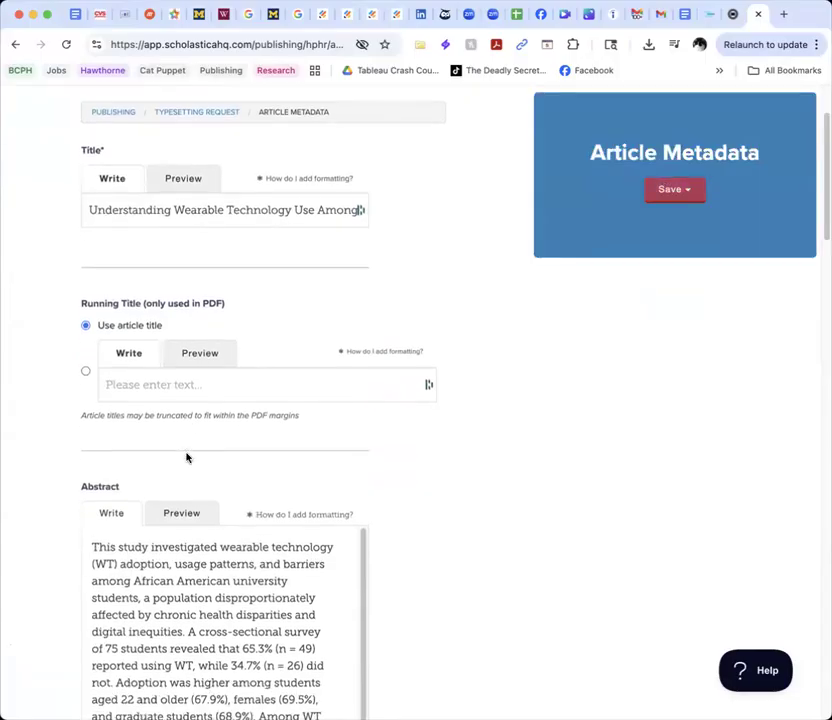
{"action": "scroll", "coordinate": [186, 458], "scroll_direction": "down", "scroll_amount": 1}
{"action": "scroll", "coordinate": [186, 457], "scroll_direction": "down", "scroll_amount": 3}
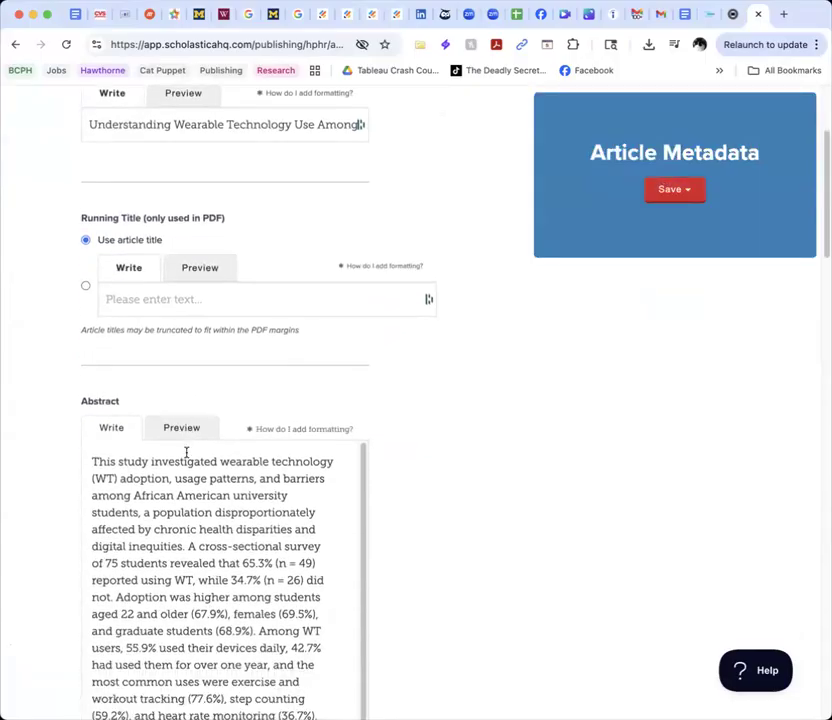
{"action": "scroll", "coordinate": [154, 282], "scroll_direction": "up", "scroll_amount": 4}
{"action": "left_click", "coordinate": [141, 243]}
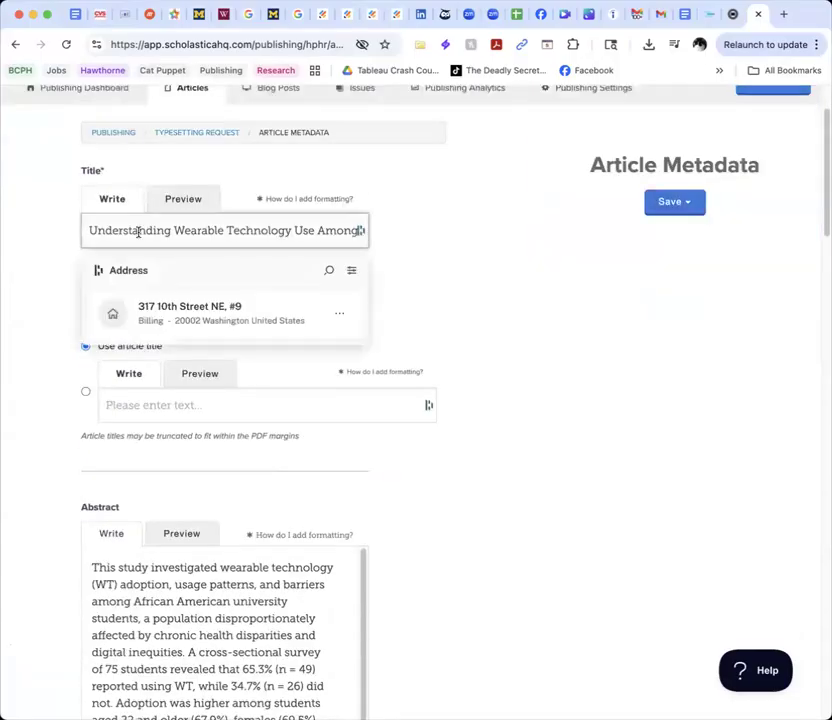
{"action": "left_click_drag", "start_coordinate": [136, 230], "coordinate": [460, 234]}
{"action": "left_click", "coordinate": [460, 234]}
{"action": "left_click", "coordinate": [301, 231]}
{"action": "key", "text": "Right"}
{"action": "key", "text": "super+Right"}
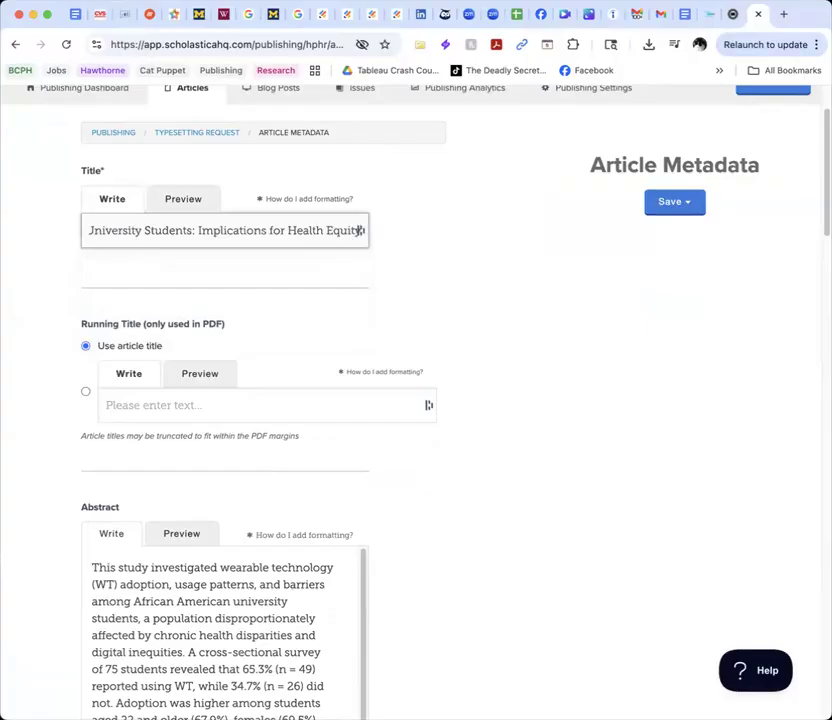
{"action": "left_click", "coordinate": [271, 230]}
{"action": "left_click", "coordinate": [254, 230]}
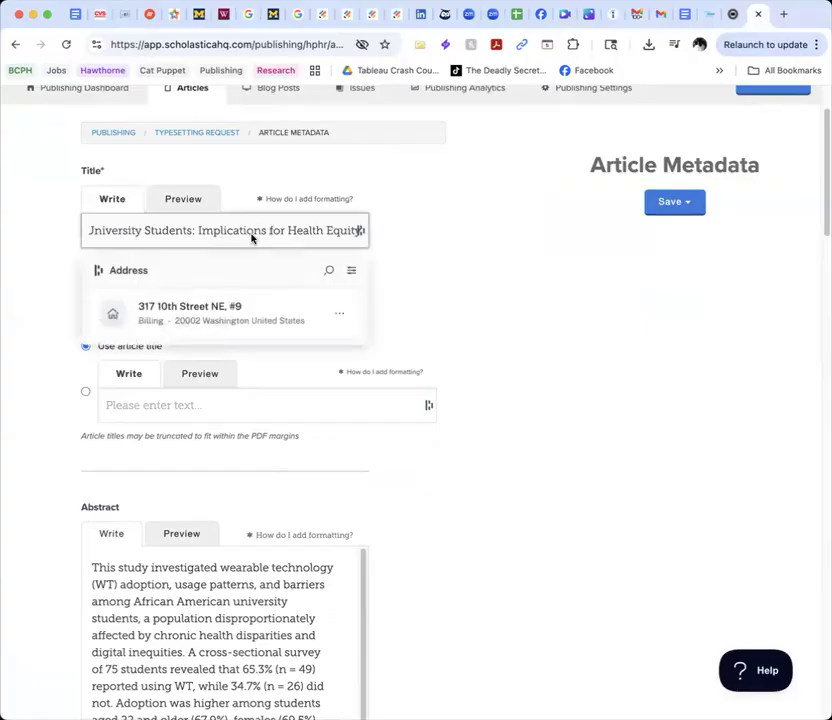
{"action": "left_click", "coordinate": [78, 369]}
Step: Review the running title option and the imported abstract, and look over the accepted manuscript's peer review details page
{"action": "scroll", "coordinate": [54, 416], "scroll_direction": "down", "scroll_amount": 3}
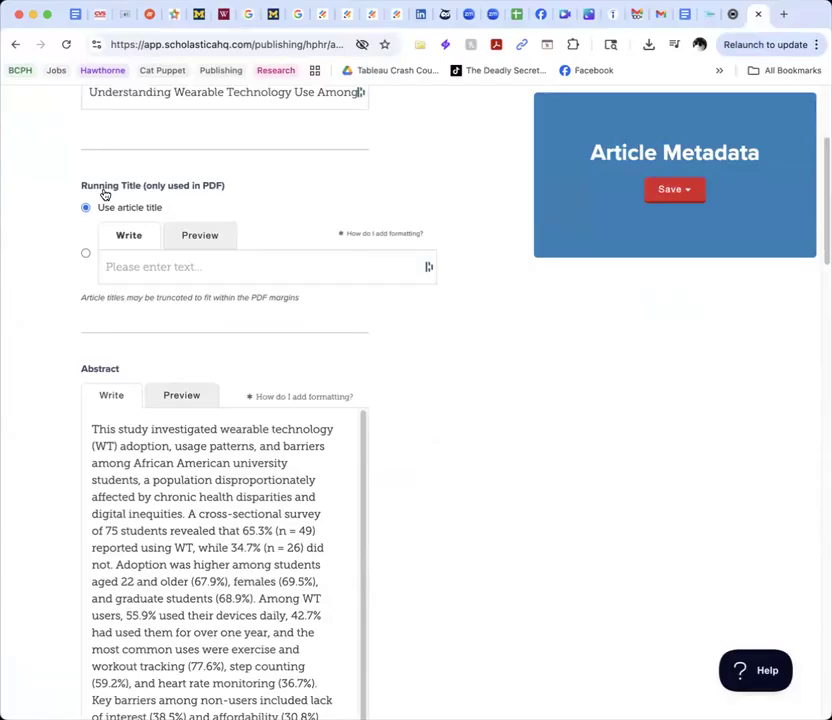
{"action": "scroll", "coordinate": [105, 193], "scroll_direction": "up", "scroll_amount": 1}
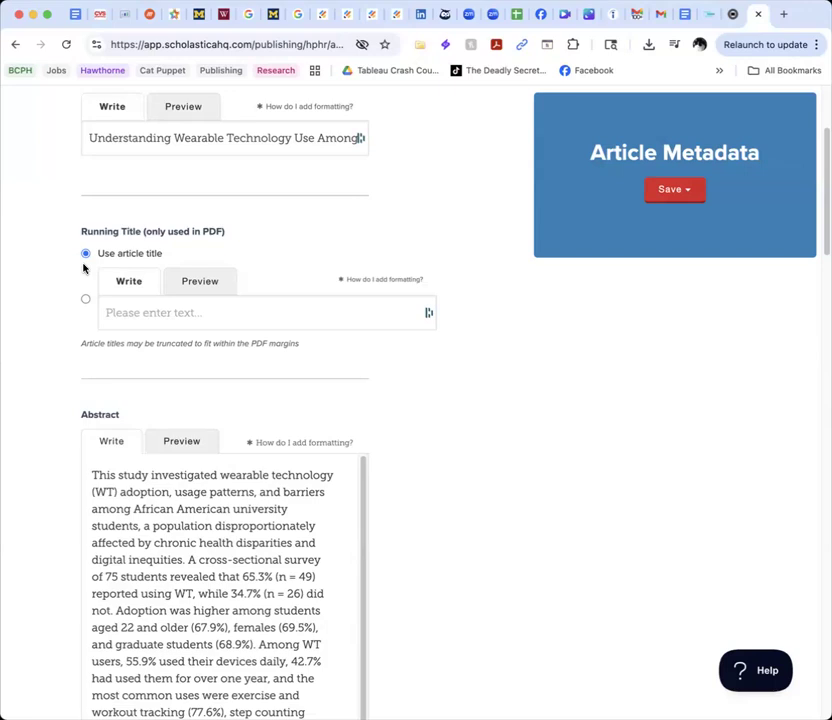
{"action": "scroll", "coordinate": [83, 263], "scroll_direction": "down", "scroll_amount": 1}
{"action": "scroll", "coordinate": [83, 263], "scroll_direction": "down", "scroll_amount": 1}
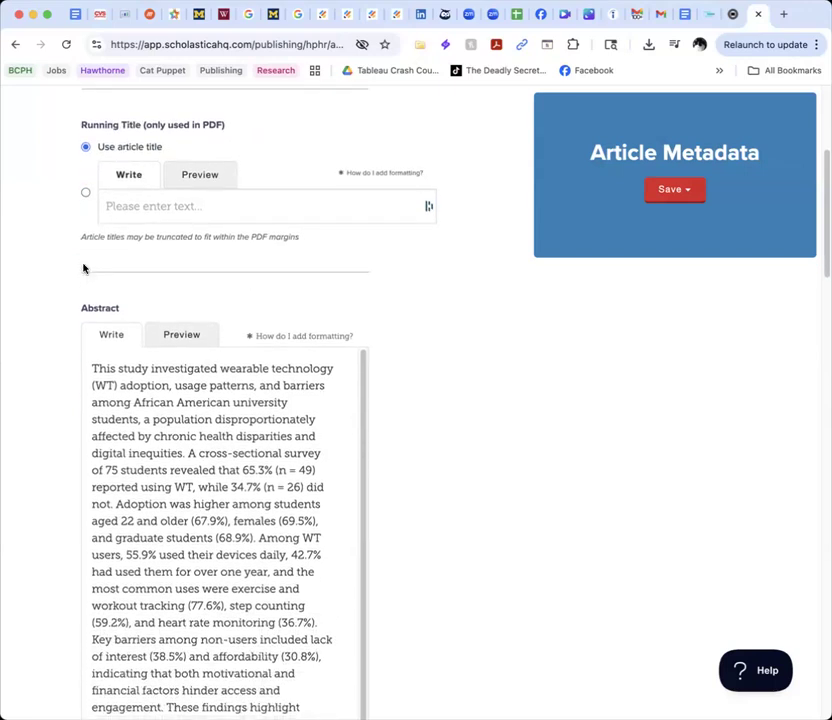
{"action": "scroll", "coordinate": [84, 268], "scroll_direction": "down", "scroll_amount": 1}
{"action": "scroll", "coordinate": [83, 268], "scroll_direction": "down", "scroll_amount": 2}
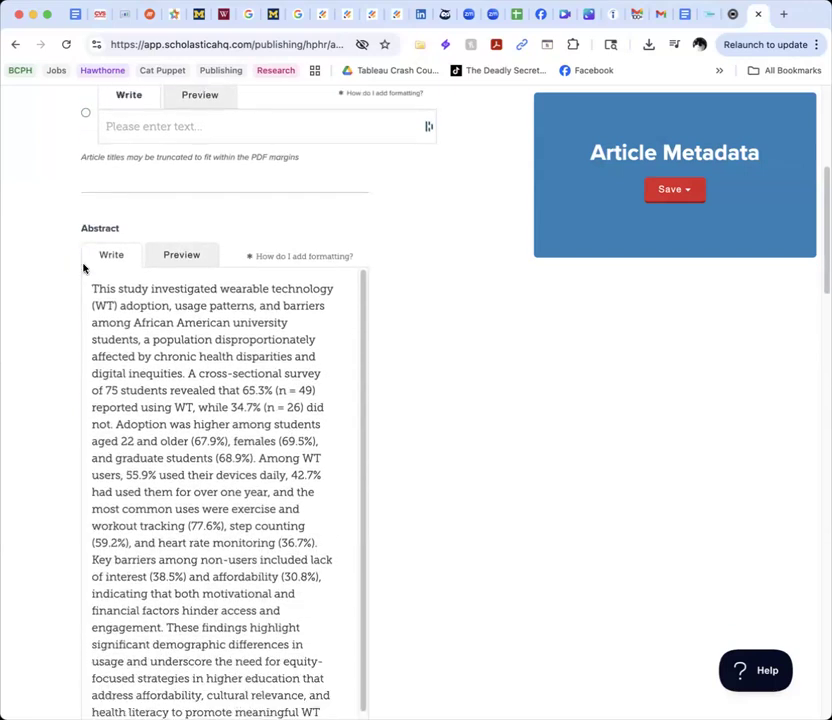
{"action": "scroll", "coordinate": [166, 300], "scroll_direction": "down", "scroll_amount": 1}
{"action": "scroll", "coordinate": [166, 300], "scroll_direction": "down", "scroll_amount": 2}
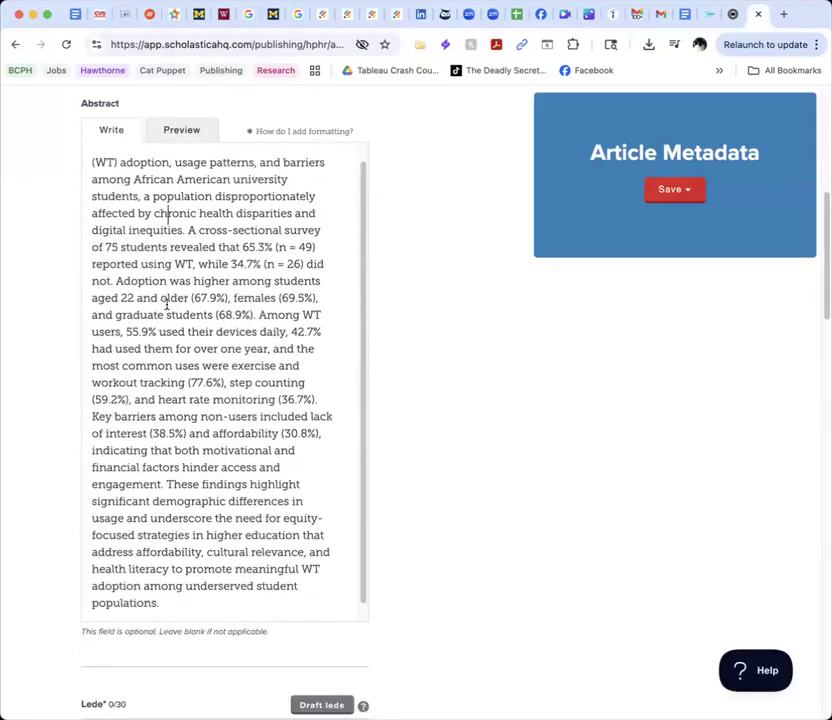
{"action": "scroll", "coordinate": [166, 303], "scroll_direction": "up", "scroll_amount": 2}
{"action": "scroll", "coordinate": [166, 305], "scroll_direction": "up", "scroll_amount": 1}
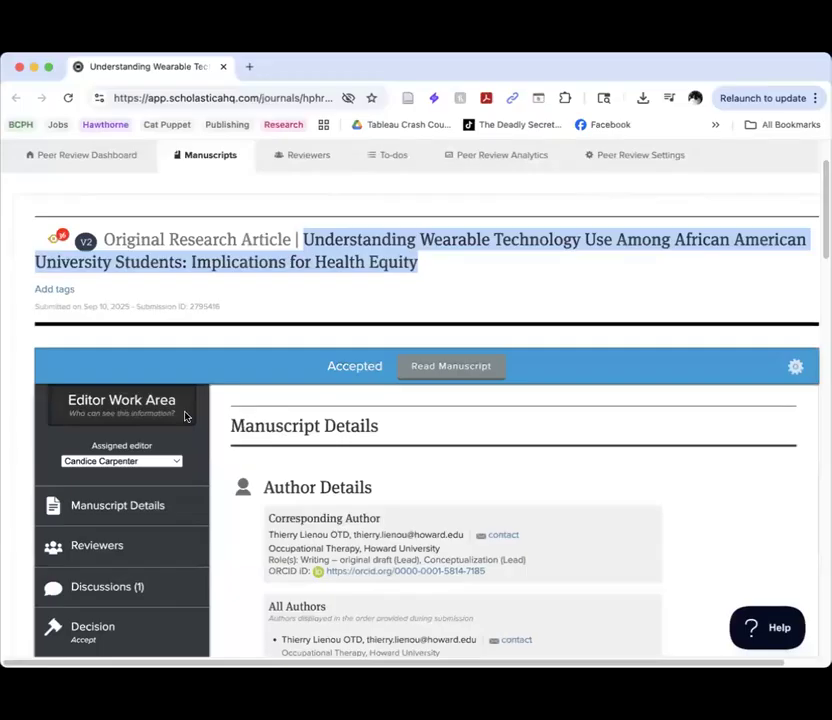
{"action": "scroll", "coordinate": [273, 394], "scroll_direction": "down", "scroll_amount": 10}
{"action": "scroll", "coordinate": [273, 394], "scroll_direction": "up", "scroll_amount": 10}
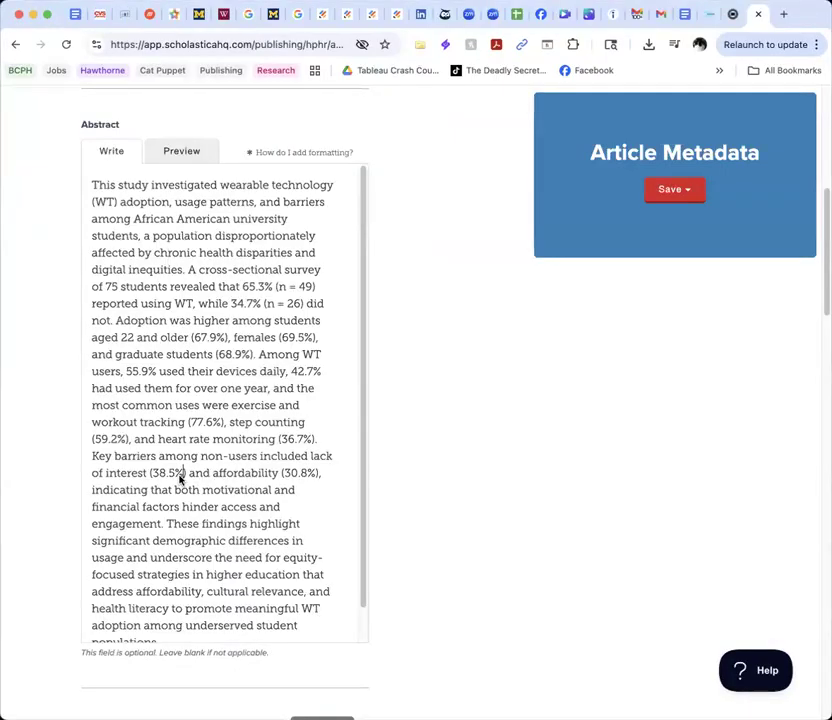
Step: Fill the Lede with the abstract's first sentence, ending in "digital inequities.", and enlarge the Lede box to show the full text
{"action": "scroll", "coordinate": [180, 479], "scroll_direction": "down", "scroll_amount": 5}
{"action": "scroll", "coordinate": [180, 481], "scroll_direction": "down", "scroll_amount": 3}
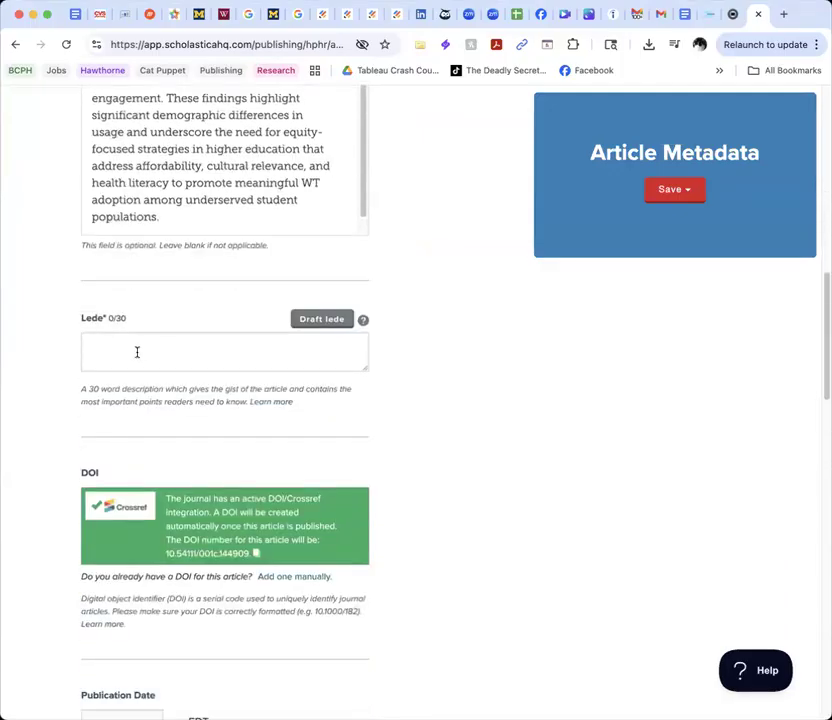
{"action": "scroll", "coordinate": [137, 352], "scroll_direction": "up", "scroll_amount": 10}
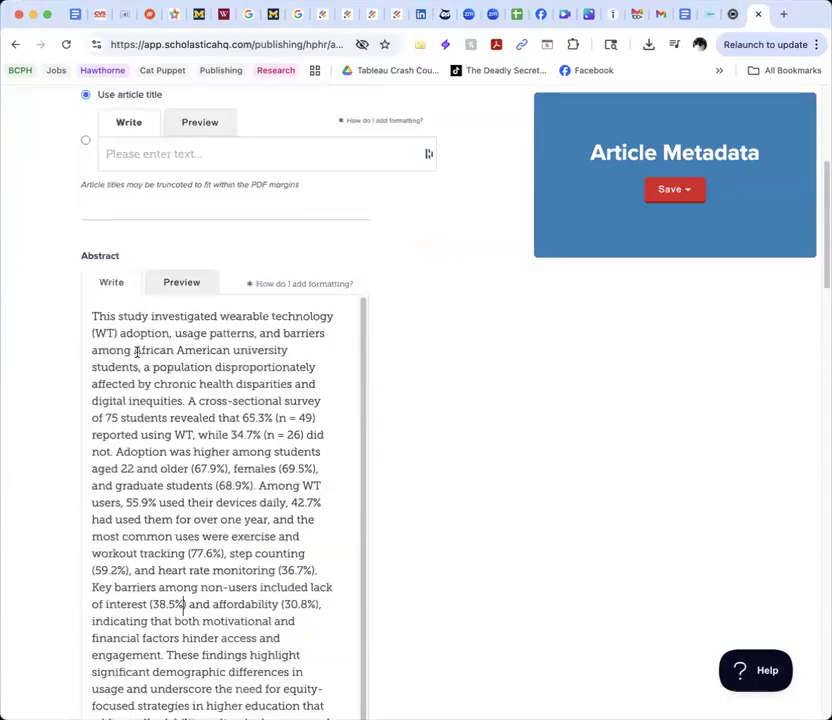
{"action": "left_click_drag", "start_coordinate": [93, 329], "coordinate": [187, 407]}
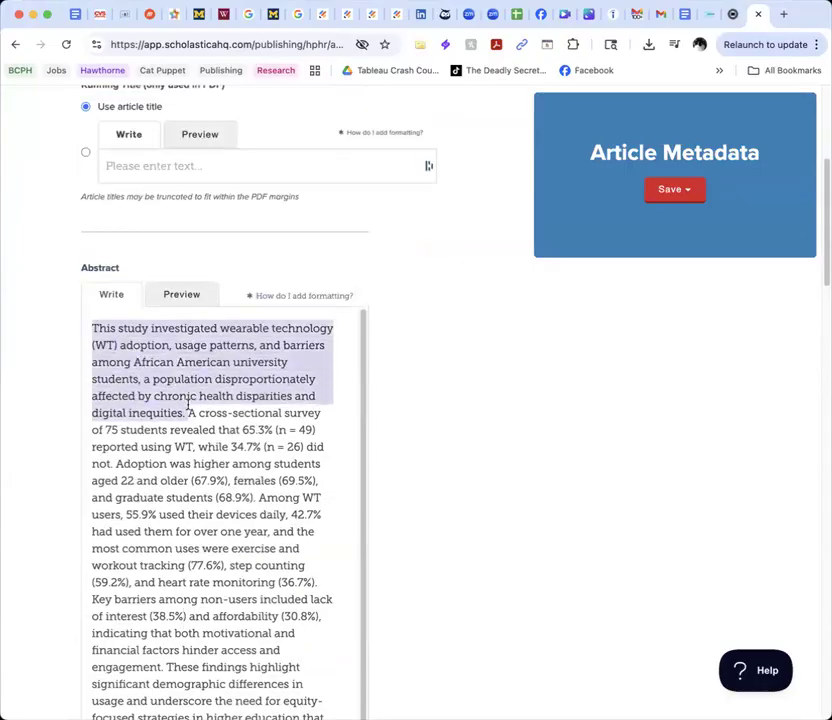
{"action": "scroll", "coordinate": [19, 516], "scroll_direction": "down", "scroll_amount": 10}
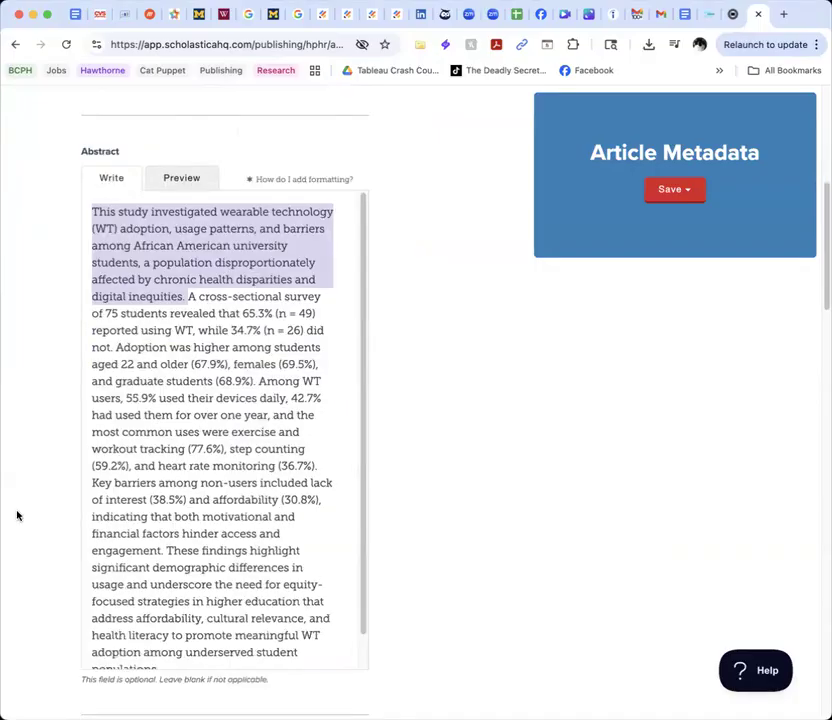
{"action": "left_click", "coordinate": [100, 449]}
{"action": "key", "text": "super+v"}
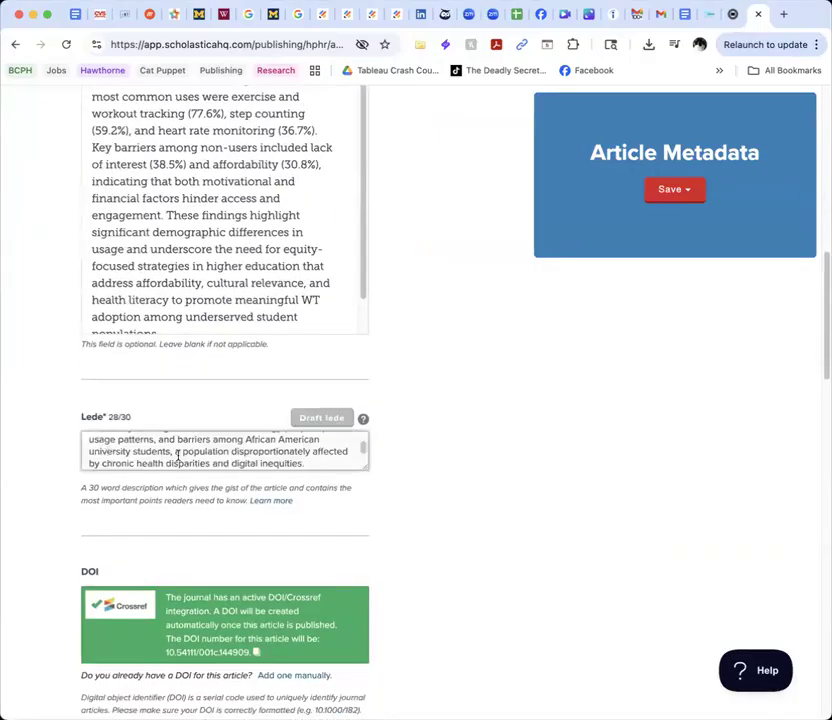
{"action": "left_click_drag", "start_coordinate": [364, 466], "coordinate": [384, 522]}
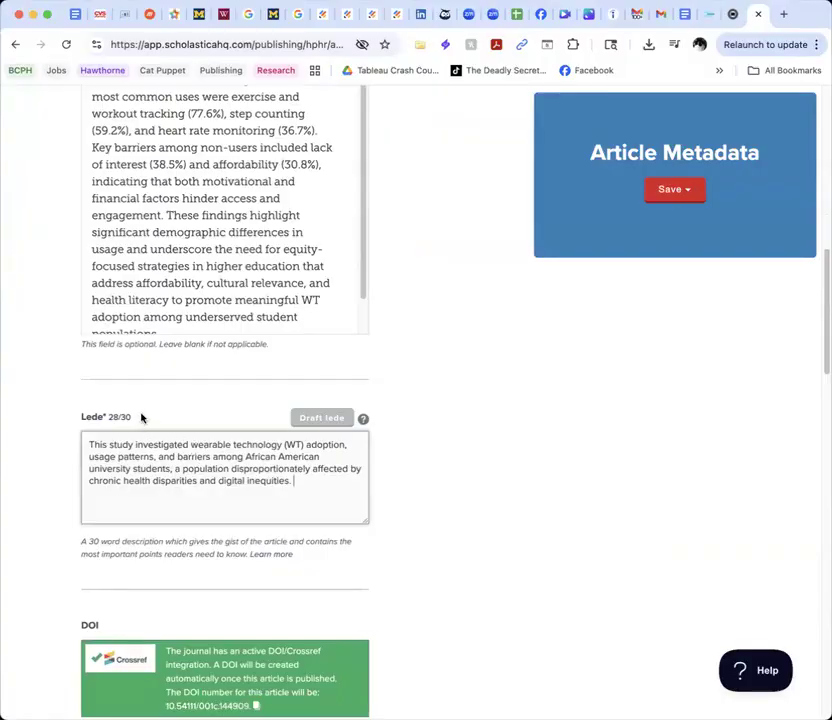
Step: Check the article's DOI information and set the Publication Date to 2025-09-29
{"action": "scroll", "coordinate": [141, 415], "scroll_direction": "down", "scroll_amount": 3}
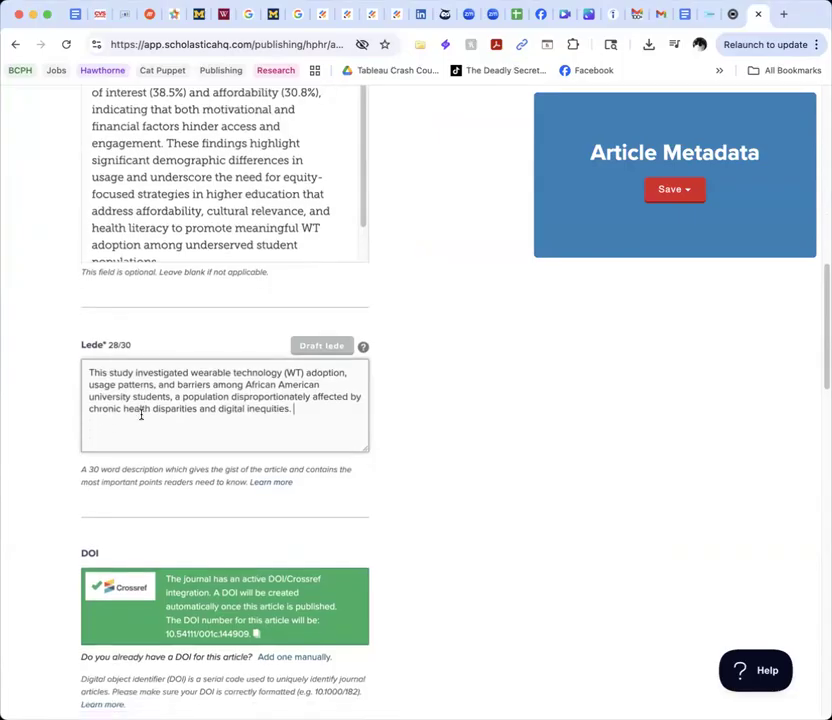
{"action": "scroll", "coordinate": [146, 401], "scroll_direction": "down", "scroll_amount": 10}
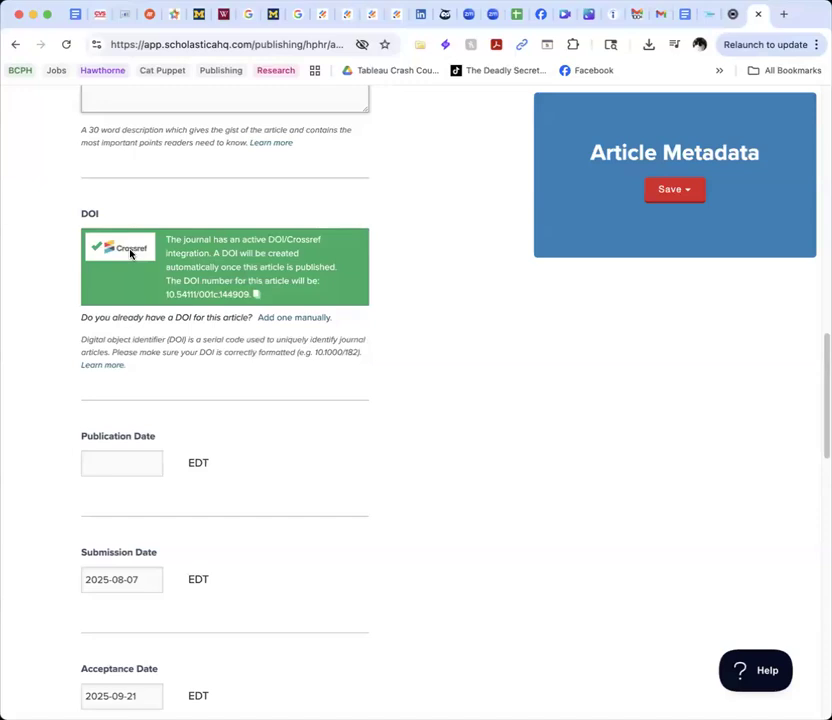
{"action": "scroll", "coordinate": [120, 324], "scroll_direction": "down", "scroll_amount": 3}
{"action": "scroll", "coordinate": [120, 326], "scroll_direction": "down", "scroll_amount": 2}
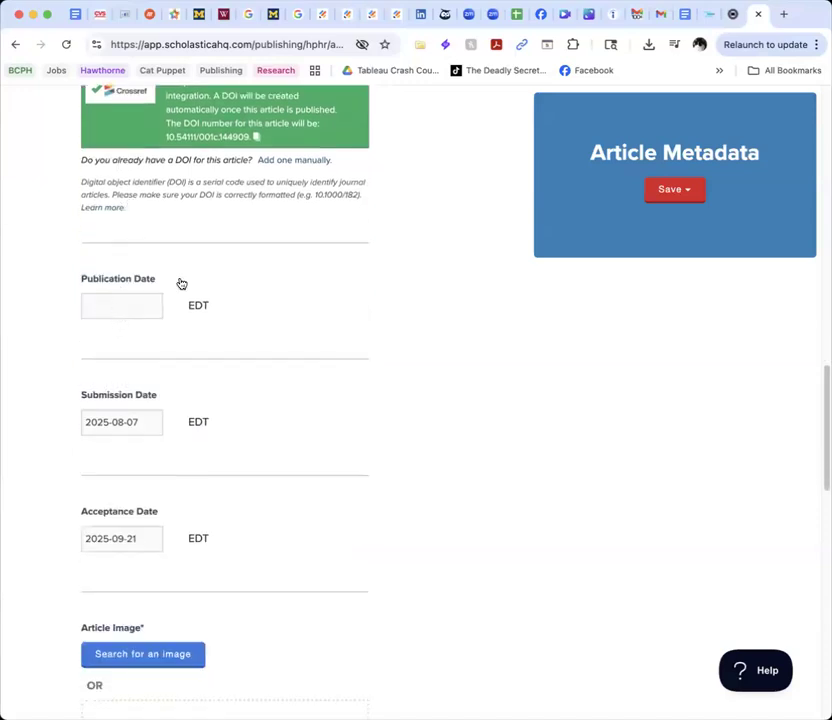
{"action": "left_click", "coordinate": [99, 311]}
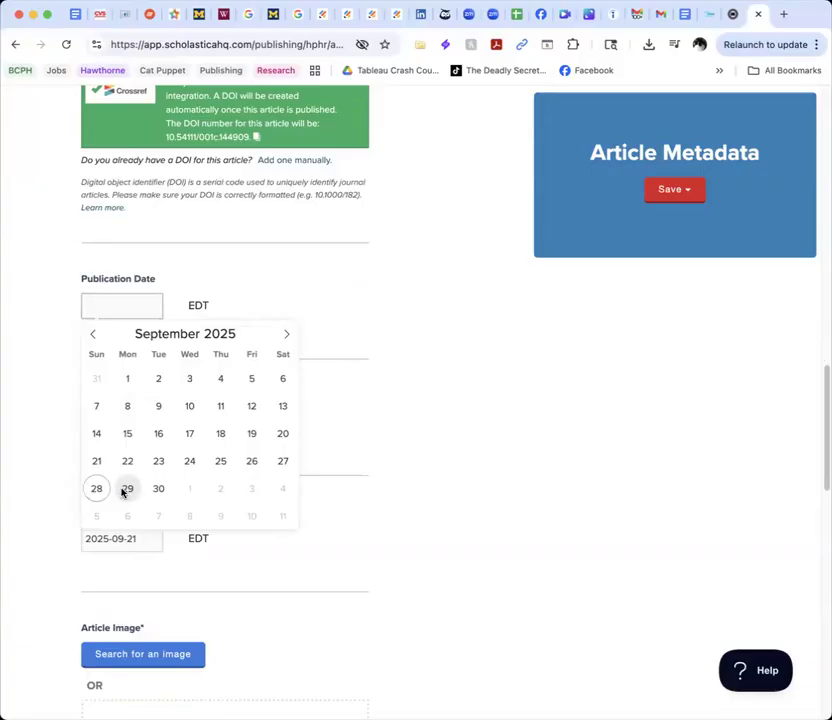
{"action": "left_click", "coordinate": [125, 490]}
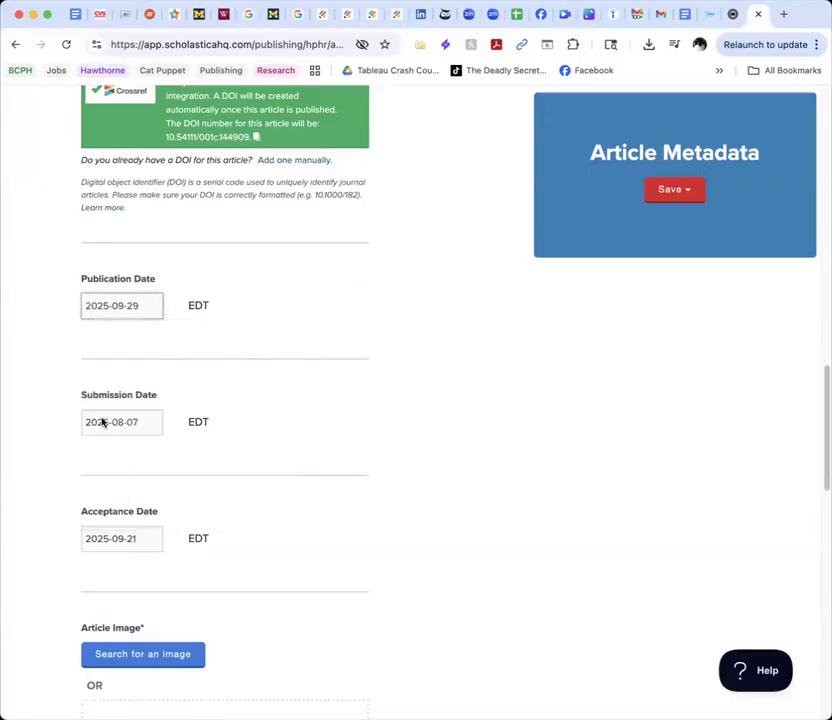
Step: Search the free image library for "Wearable Technology" to find an article image
{"action": "scroll", "coordinate": [102, 421], "scroll_direction": "down", "scroll_amount": 5}
{"action": "scroll", "coordinate": [102, 421], "scroll_direction": "down", "scroll_amount": 2}
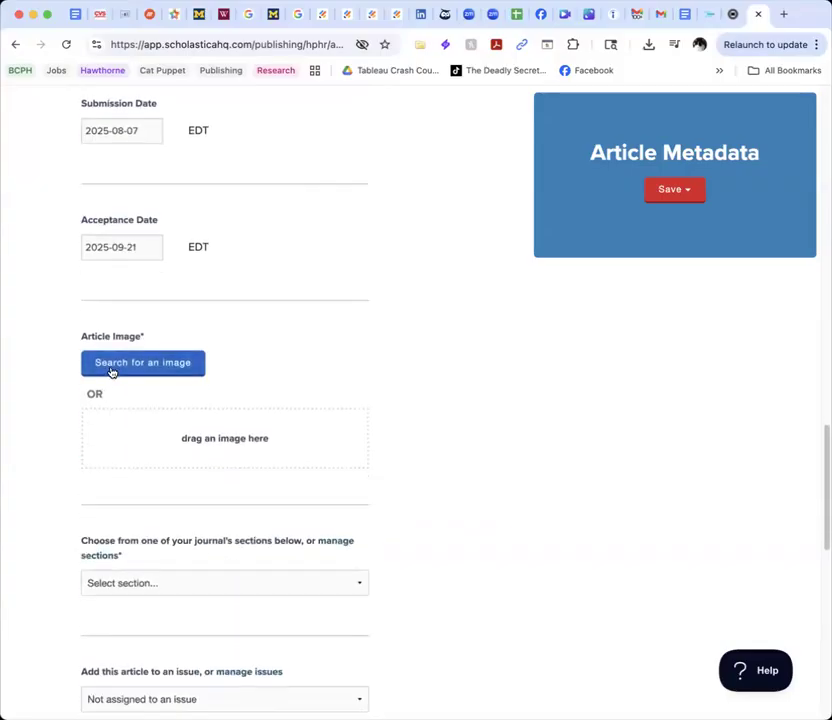
{"action": "left_click", "coordinate": [112, 372]}
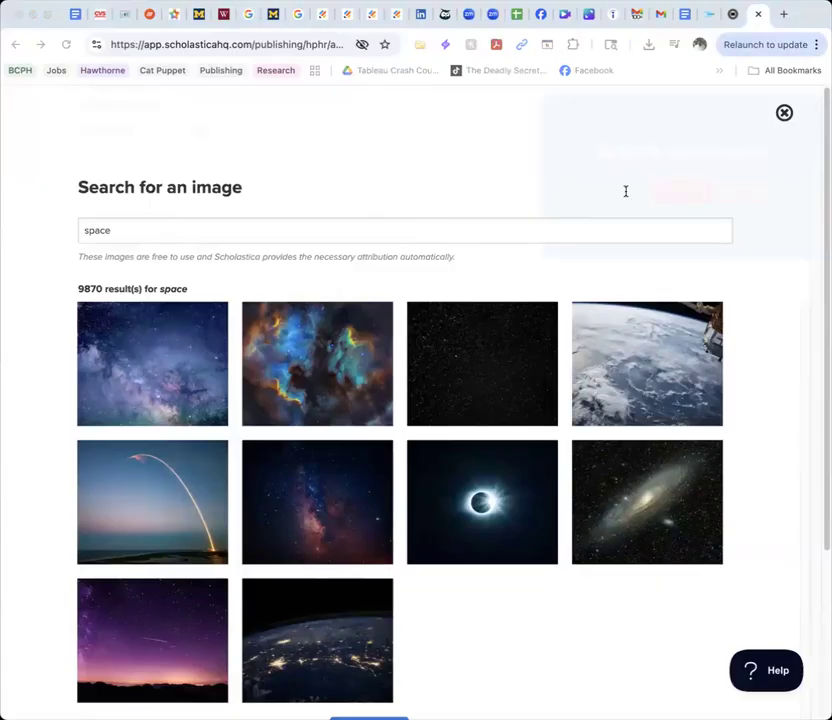
{"action": "left_click", "coordinate": [111, 232]}
{"action": "double_click", "coordinate": [111, 232]}
{"action": "type", "text": "Wearable Technology"}
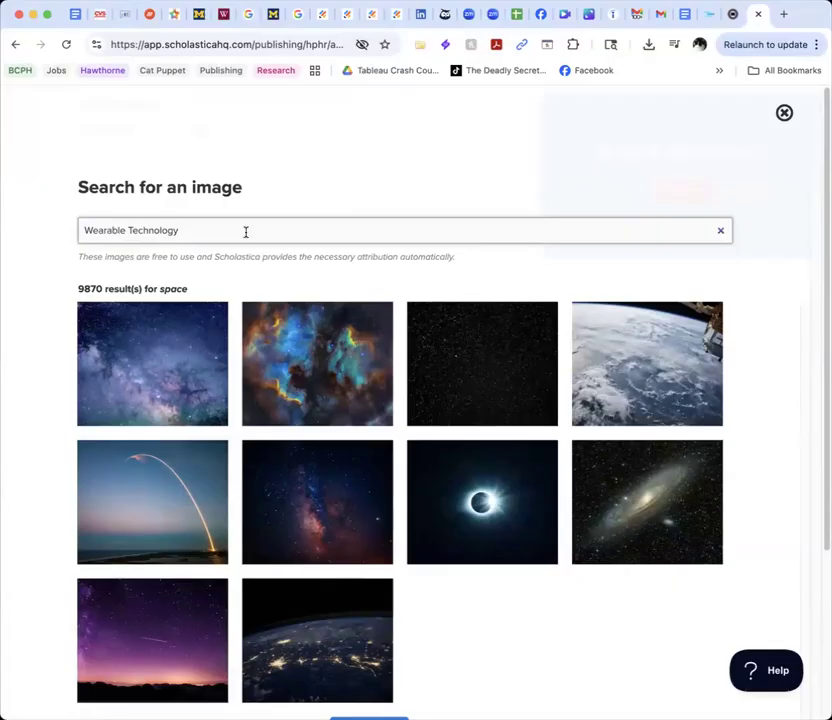
{"action": "key", "text": "Return"}
Step: Load more image results and choose the photo of a black smartwatch beside a green plant as the article image
{"action": "scroll", "coordinate": [117, 360], "scroll_direction": "down", "scroll_amount": 5}
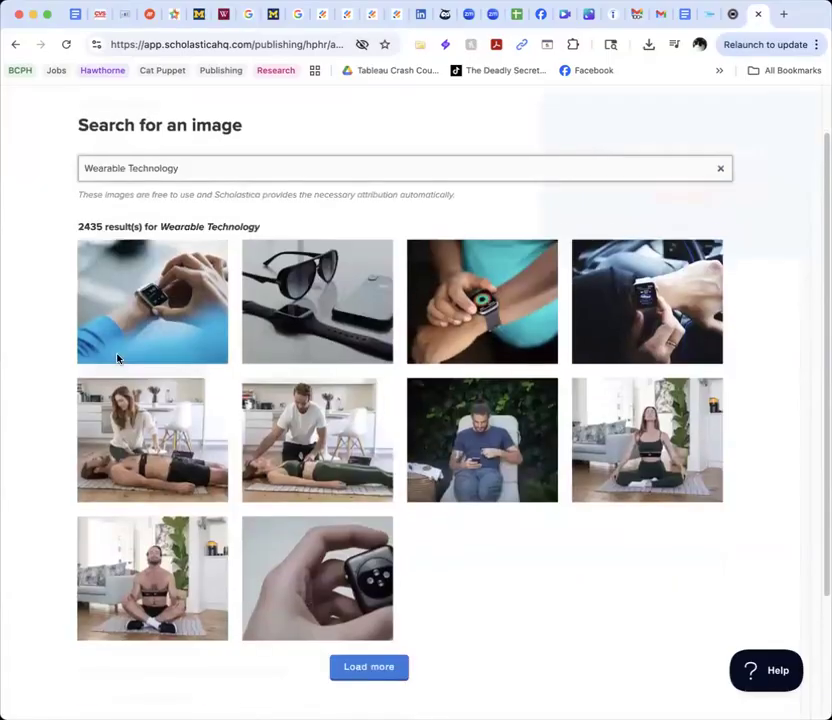
{"action": "scroll", "coordinate": [117, 360], "scroll_direction": "up", "scroll_amount": 2}
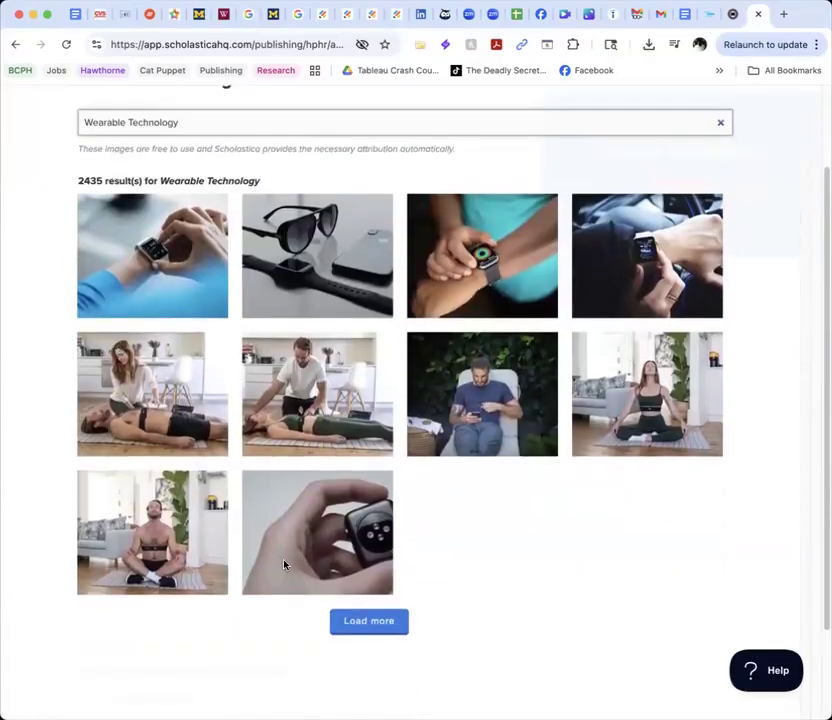
{"action": "left_click", "coordinate": [364, 628]}
{"action": "scroll", "coordinate": [363, 632], "scroll_direction": "down", "scroll_amount": 8}
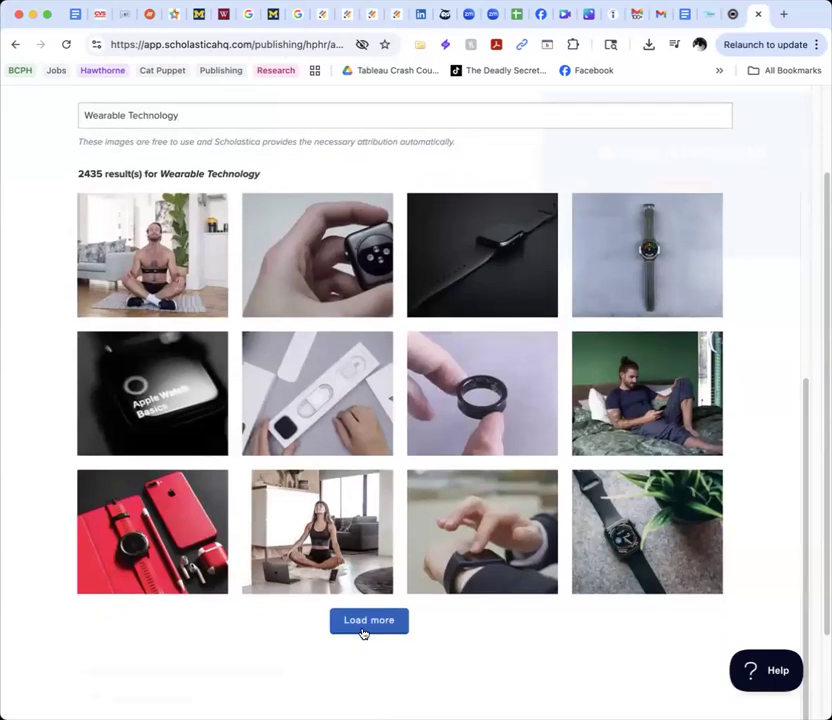
{"action": "scroll", "coordinate": [362, 633], "scroll_direction": "down", "scroll_amount": 2}
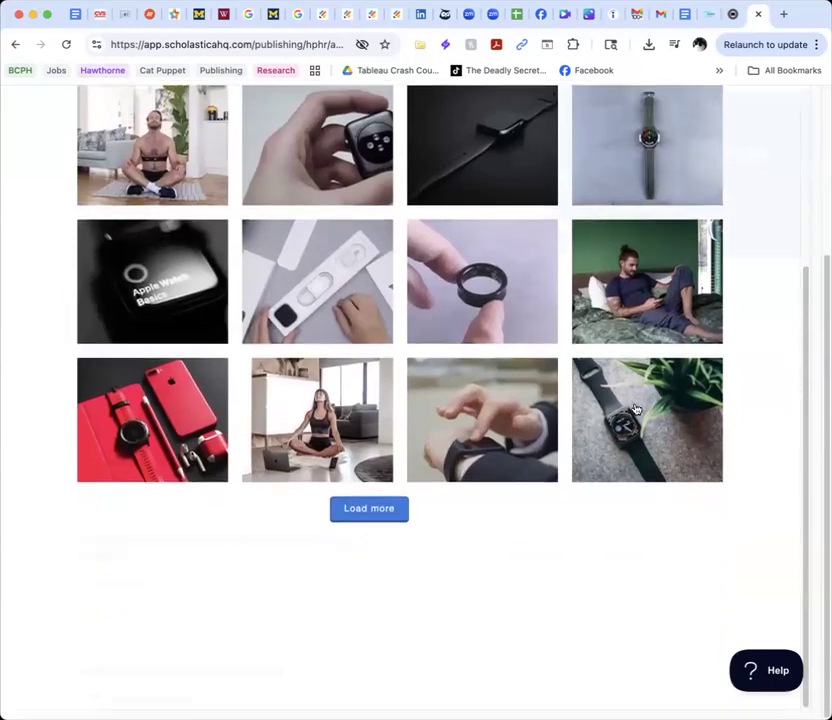
{"action": "left_click", "coordinate": [634, 407]}
Step: Assign the article to the section "Boston Congress of Public Health Review - 2025-Present" and keep it not assigned to an issue
{"action": "scroll", "coordinate": [409, 447], "scroll_direction": "down", "scroll_amount": 3}
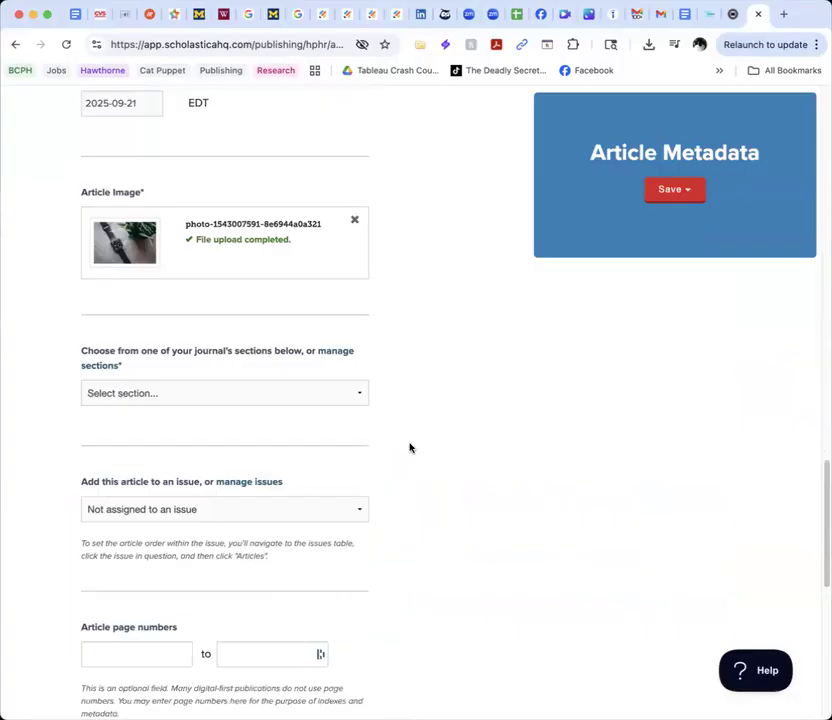
{"action": "left_click", "coordinate": [181, 393]}
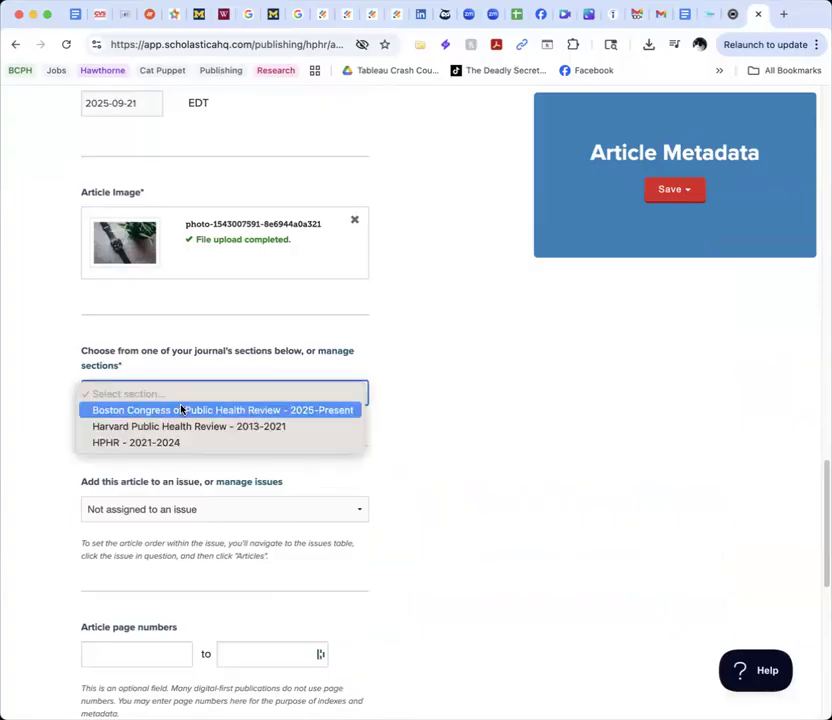
{"action": "left_click", "coordinate": [181, 410]}
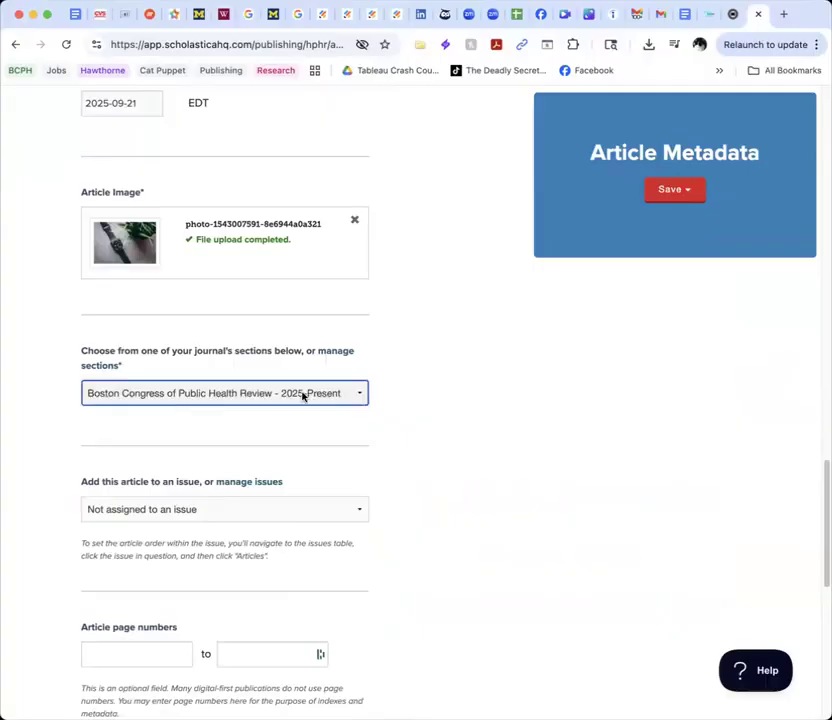
{"action": "scroll", "coordinate": [160, 442], "scroll_direction": "down", "scroll_amount": 5}
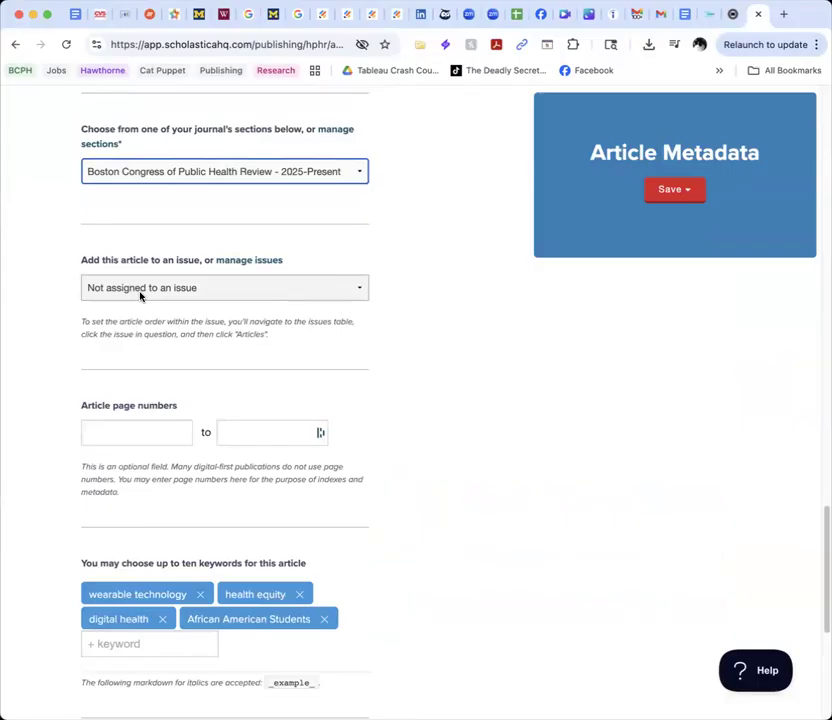
{"action": "left_click", "coordinate": [140, 290]}
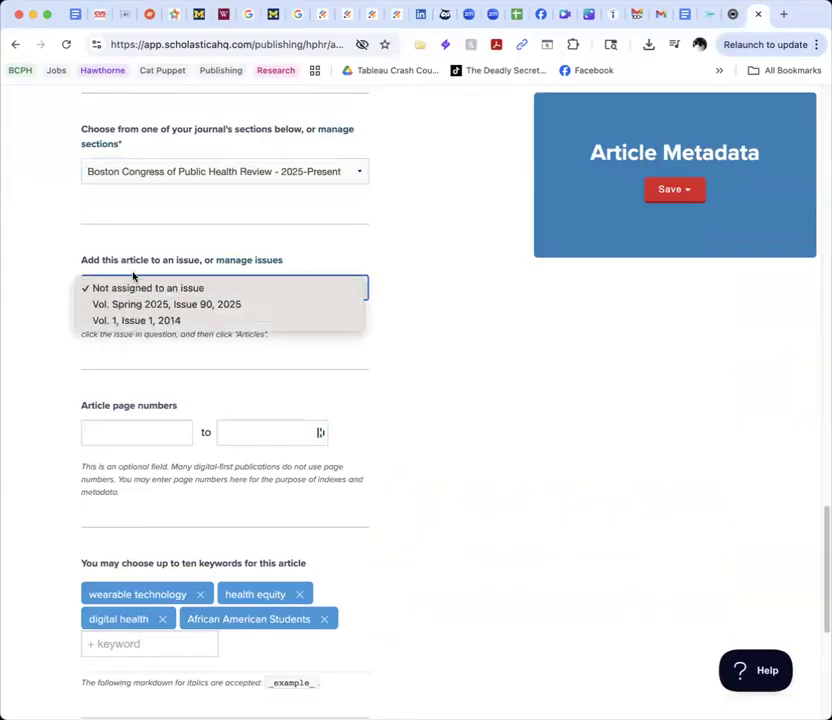
{"action": "left_click", "coordinate": [132, 262]}
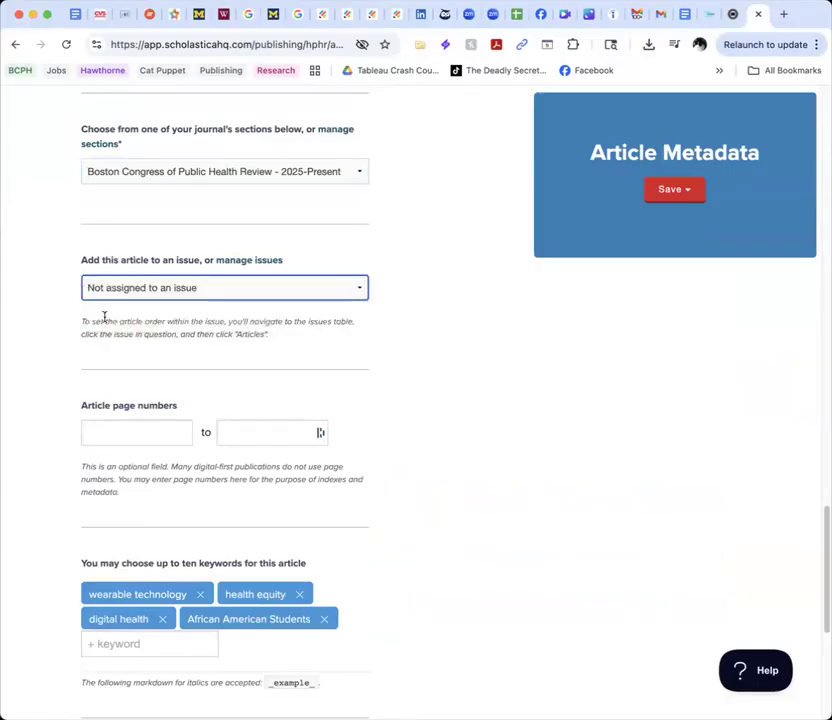
Step: Check the page numbers, keywords, copyright license and article type, and save the article metadata as "done" and exit
{"action": "scroll", "coordinate": [99, 328], "scroll_direction": "down", "scroll_amount": 2}
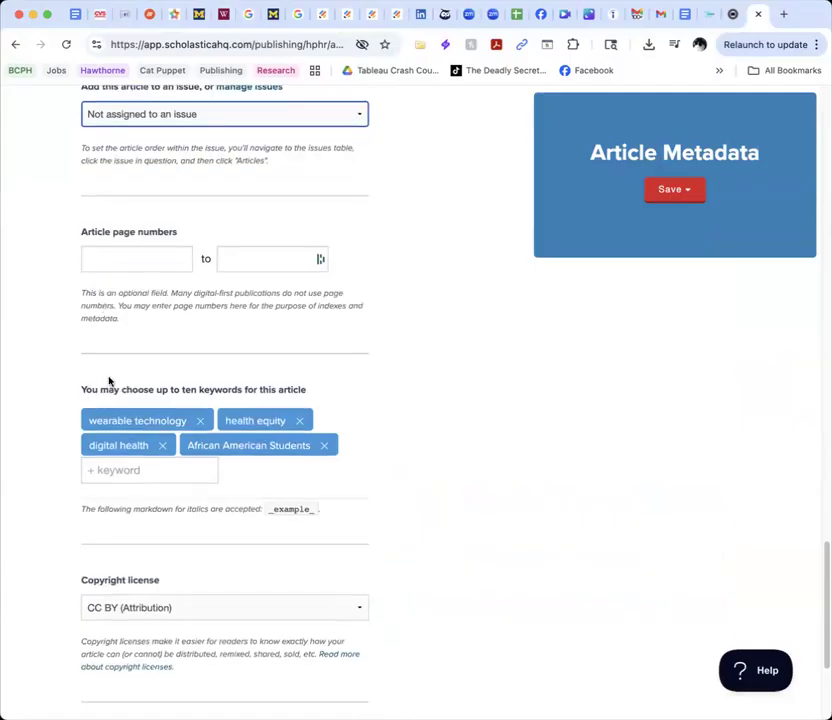
{"action": "scroll", "coordinate": [108, 379], "scroll_direction": "down", "scroll_amount": 2}
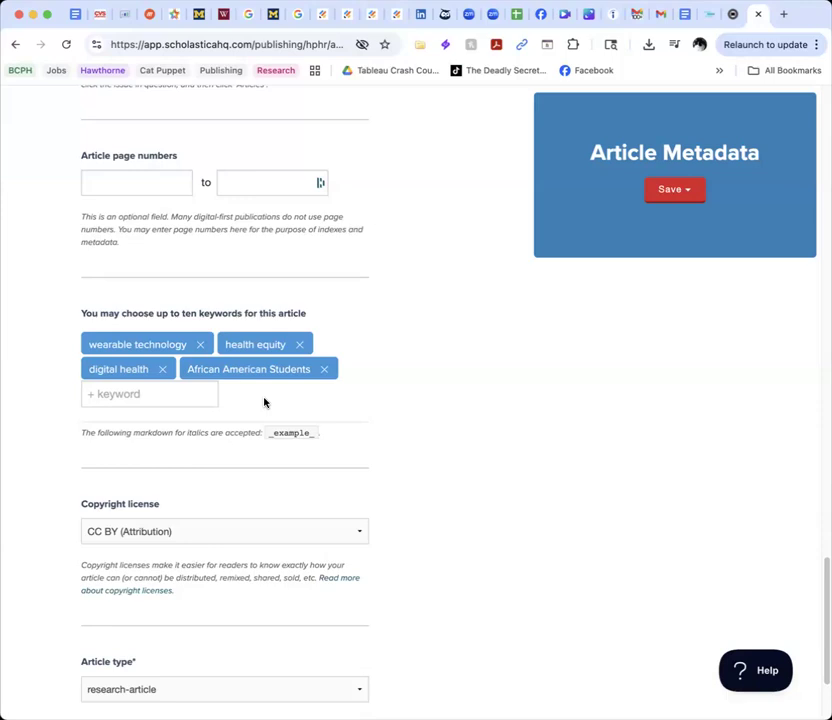
{"action": "scroll", "coordinate": [266, 401], "scroll_direction": "down", "scroll_amount": 4}
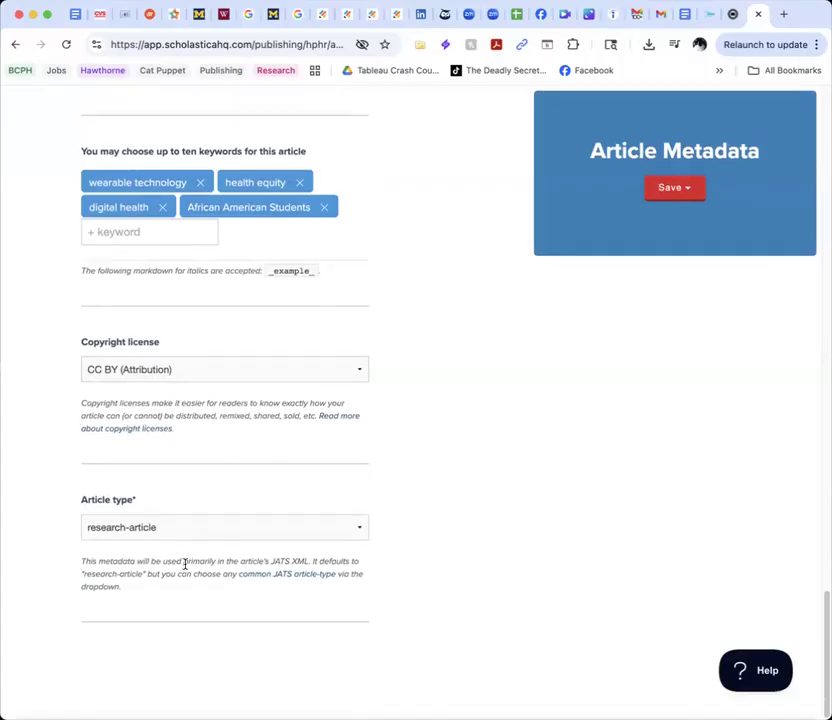
{"action": "scroll", "coordinate": [185, 585], "scroll_direction": "up", "scroll_amount": 10}
{"action": "scroll", "coordinate": [185, 585], "scroll_direction": "up", "scroll_amount": 12}
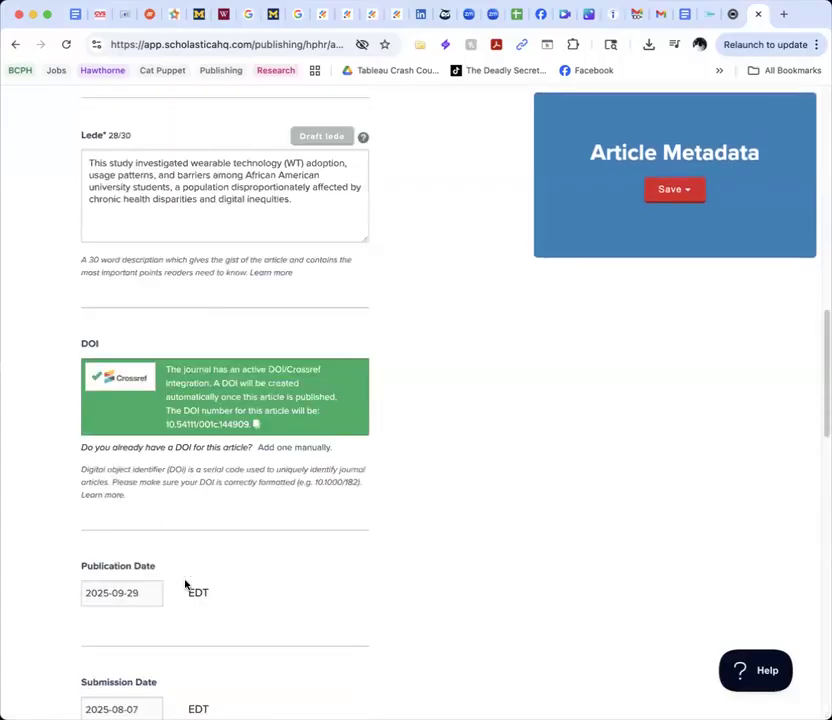
{"action": "left_click", "coordinate": [672, 189]}
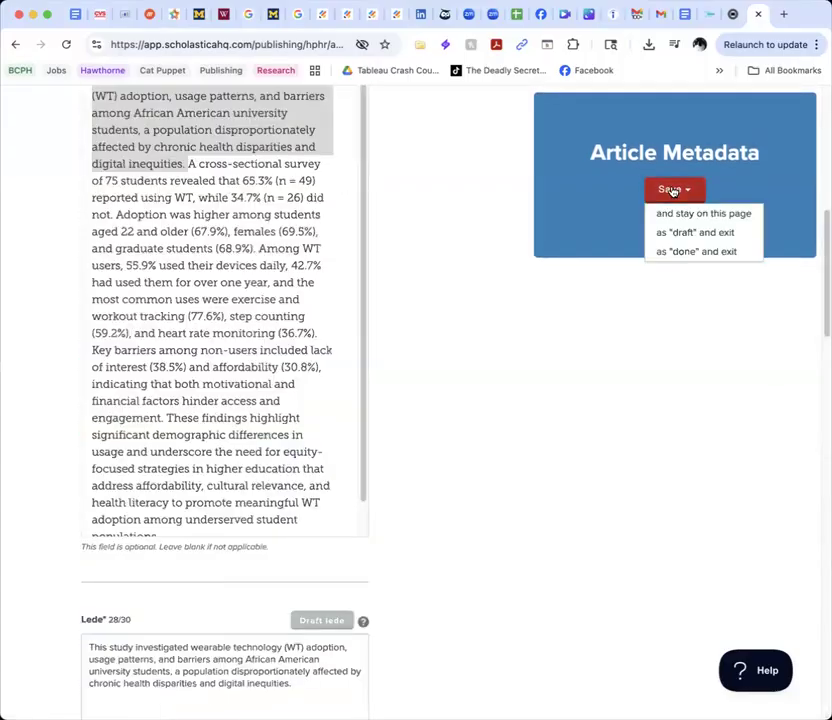
{"action": "left_click", "coordinate": [680, 255]}
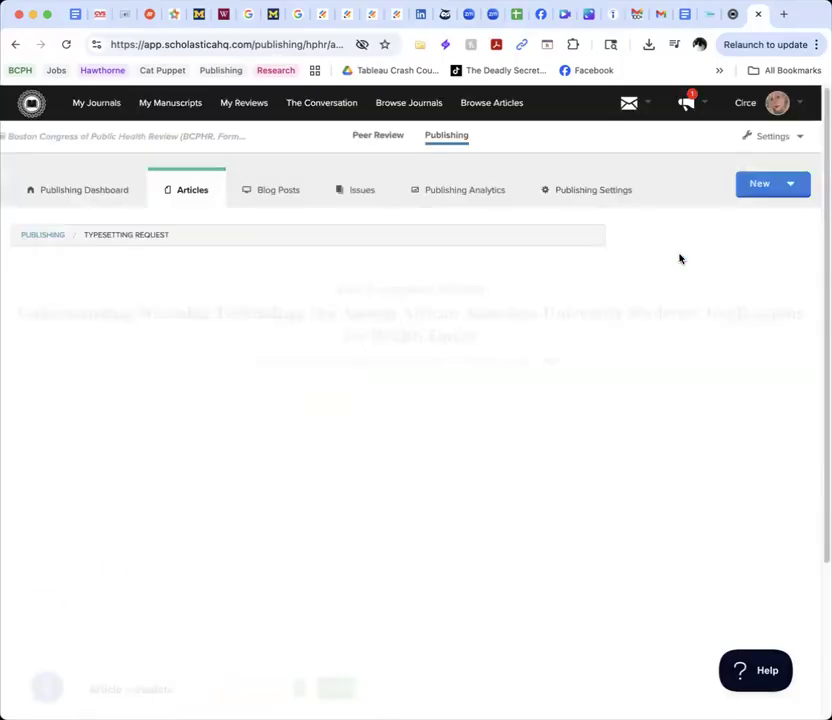
Step: Open the Authors & Contributors section and review the first contributor's affiliation, degrees, author note and CRediT roles
{"action": "scroll", "coordinate": [418, 409], "scroll_direction": "down", "scroll_amount": 2}
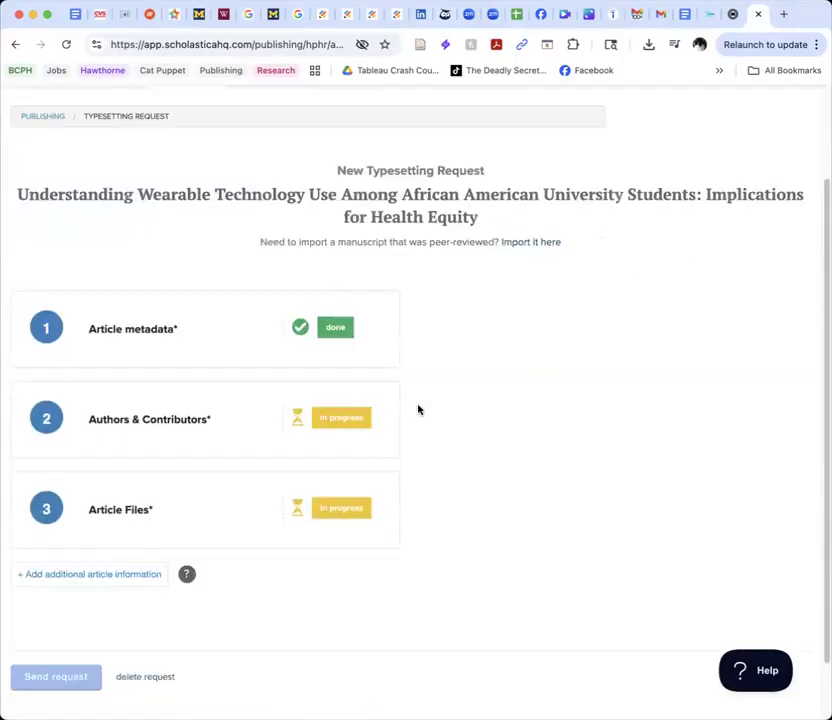
{"action": "left_click", "coordinate": [340, 423]}
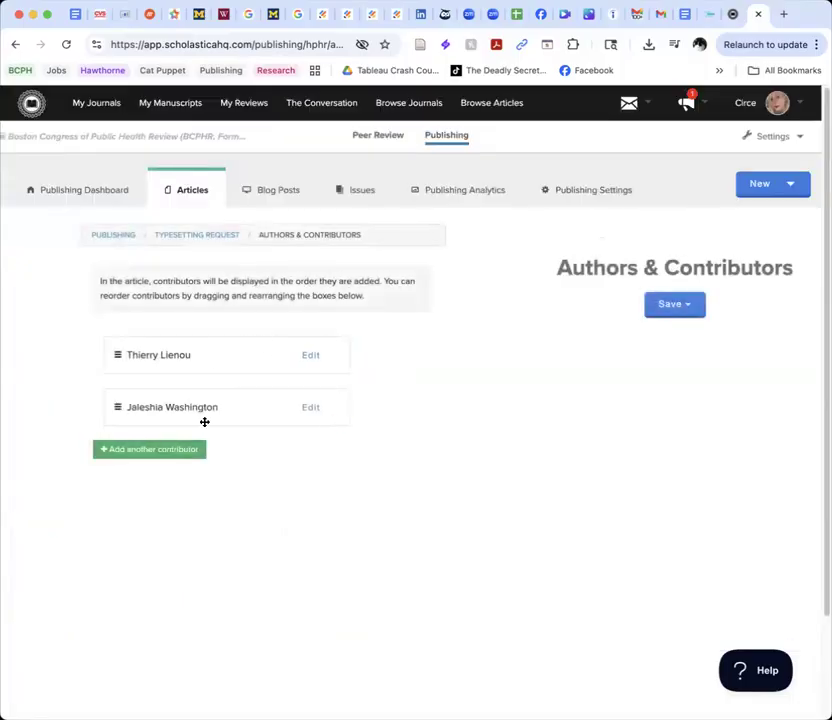
{"action": "left_click", "coordinate": [690, 305]}
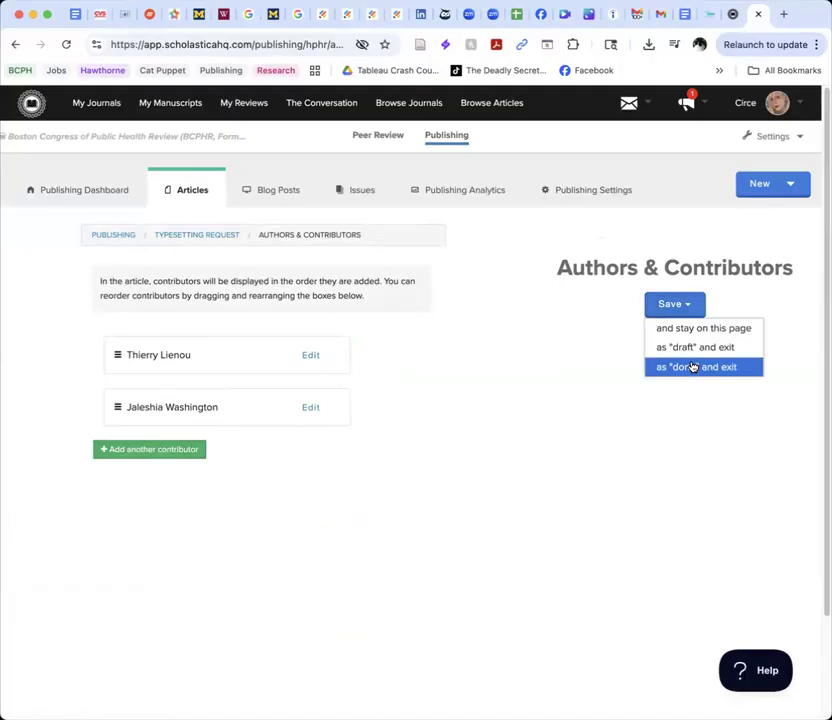
{"action": "left_click", "coordinate": [347, 364]}
{"action": "left_click", "coordinate": [310, 355]}
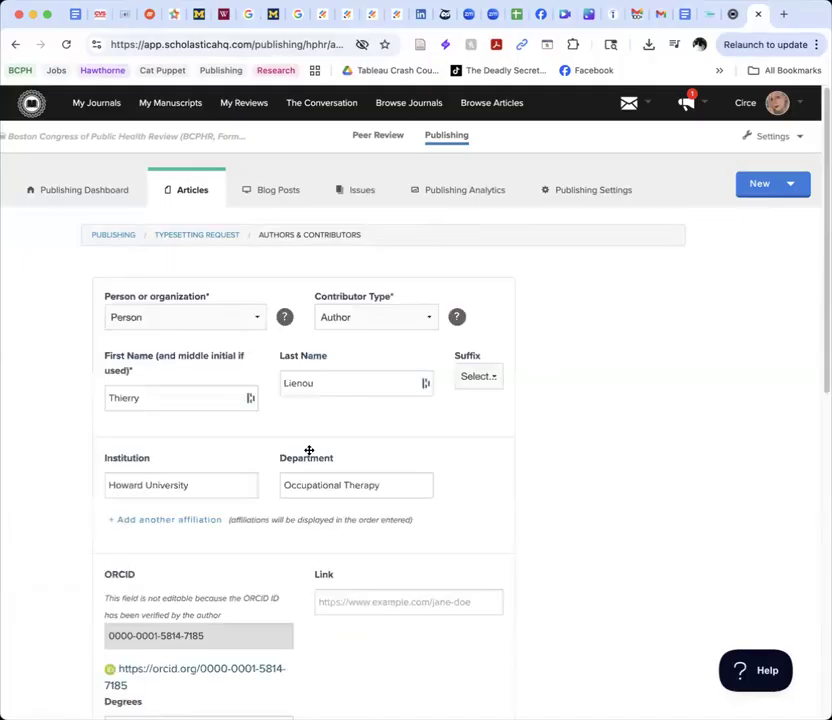
{"action": "scroll", "coordinate": [309, 451], "scroll_direction": "down", "scroll_amount": 2}
{"action": "scroll", "coordinate": [309, 451], "scroll_direction": "down", "scroll_amount": 5}
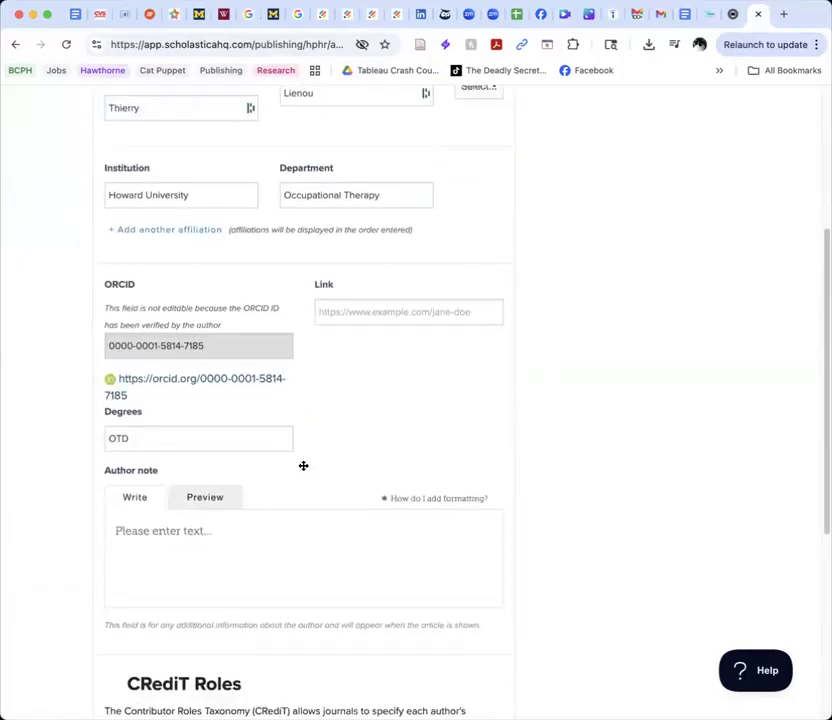
{"action": "scroll", "coordinate": [303, 465], "scroll_direction": "down", "scroll_amount": 9}
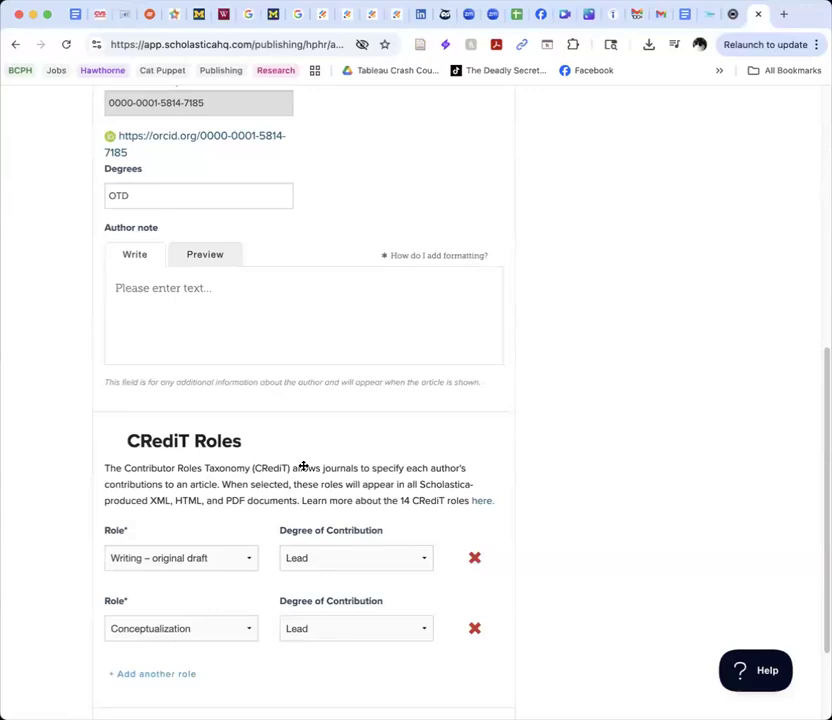
{"action": "scroll", "coordinate": [304, 470], "scroll_direction": "up", "scroll_amount": 18}
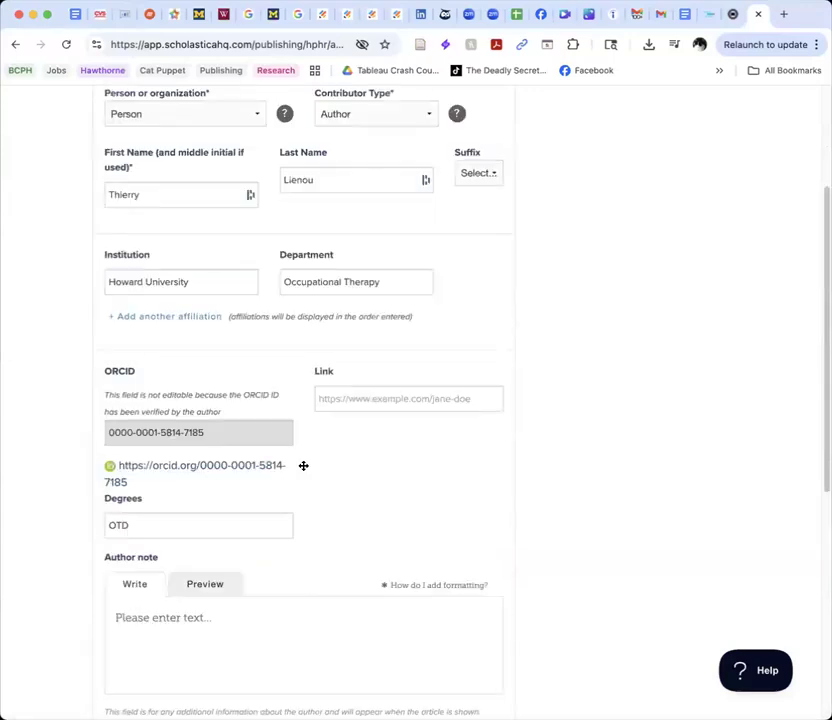
Step: Go back from the first contributor's details without updating them, and save Authors & Contributors as "done" and exit
{"action": "left_click", "coordinate": [765, 185]}
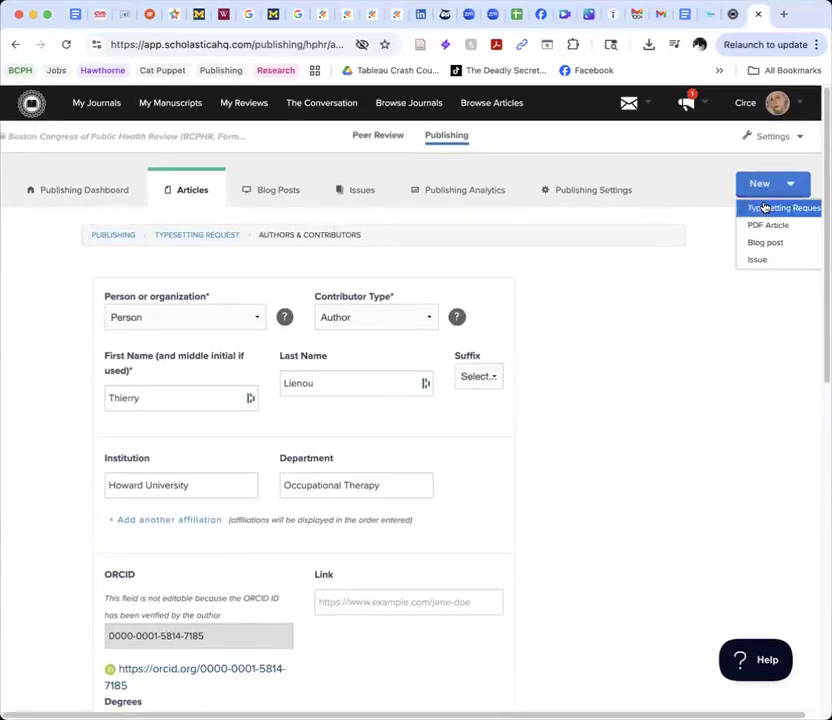
{"action": "left_click", "coordinate": [312, 427]}
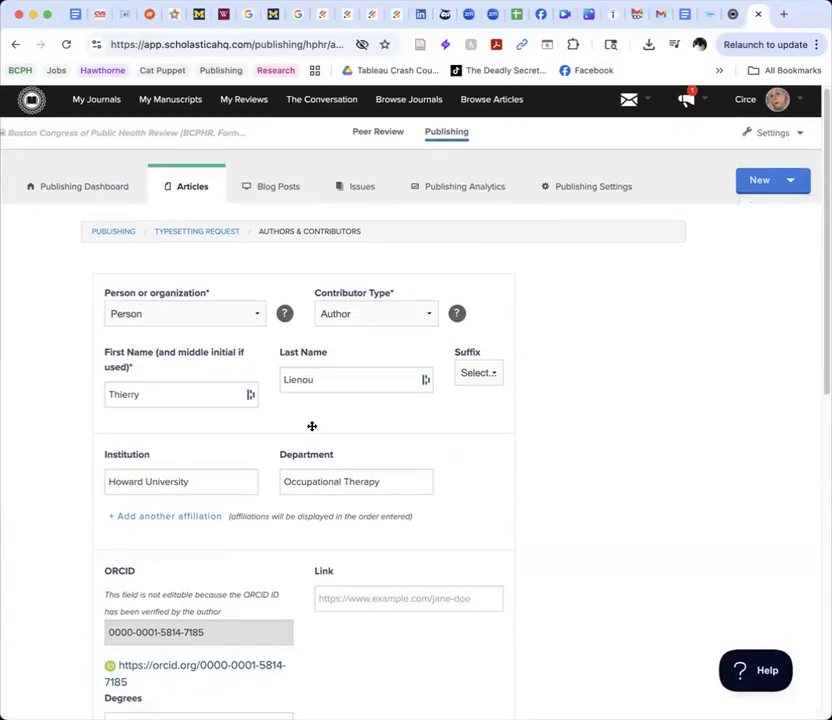
{"action": "scroll", "coordinate": [312, 427], "scroll_direction": "down", "scroll_amount": 17}
{"action": "left_click", "coordinate": [221, 601]}
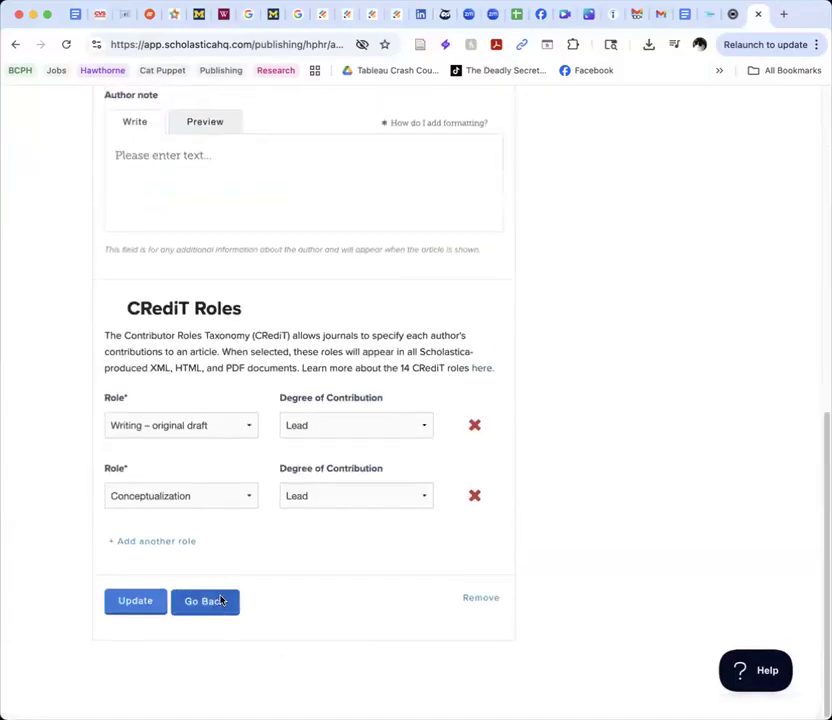
{"action": "left_click", "coordinate": [684, 195]}
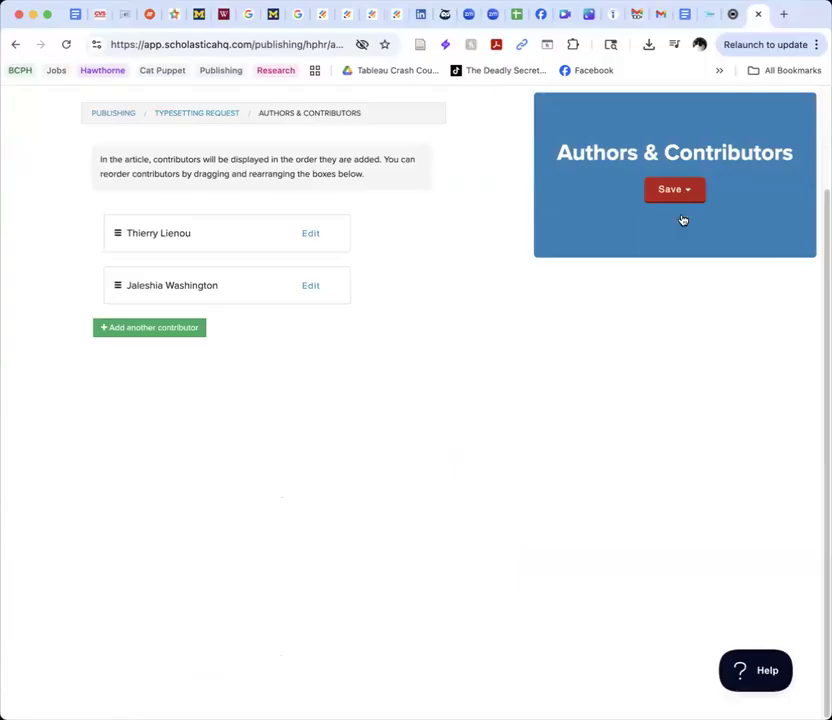
{"action": "left_click", "coordinate": [683, 250]}
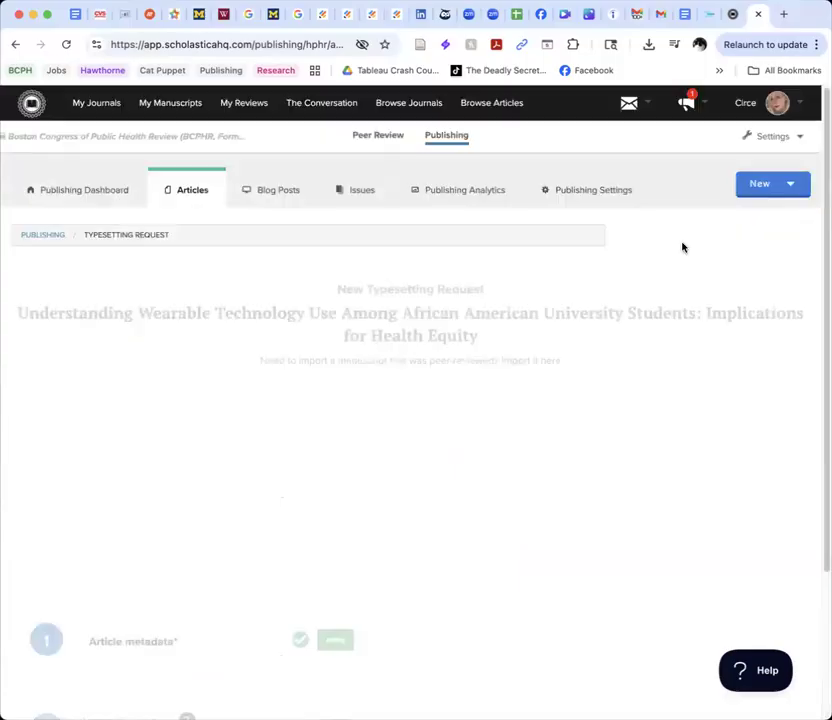
Step: Open the Article Files section and check the file format, main article file and supplementary attachments
{"action": "scroll", "coordinate": [325, 438], "scroll_direction": "down", "scroll_amount": 3}
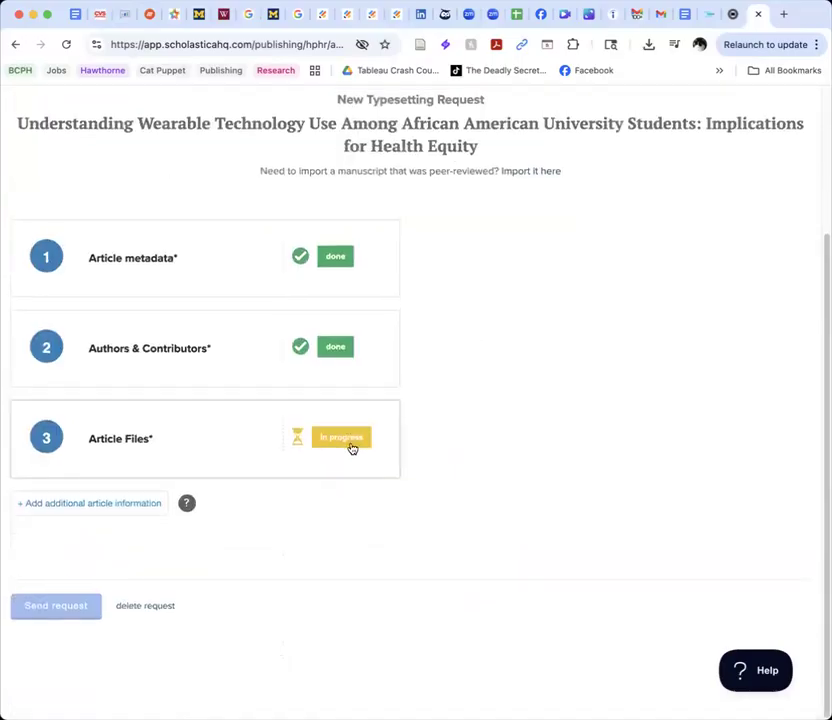
{"action": "left_click", "coordinate": [341, 437]}
{"action": "scroll", "coordinate": [350, 446], "scroll_direction": "down", "scroll_amount": 3}
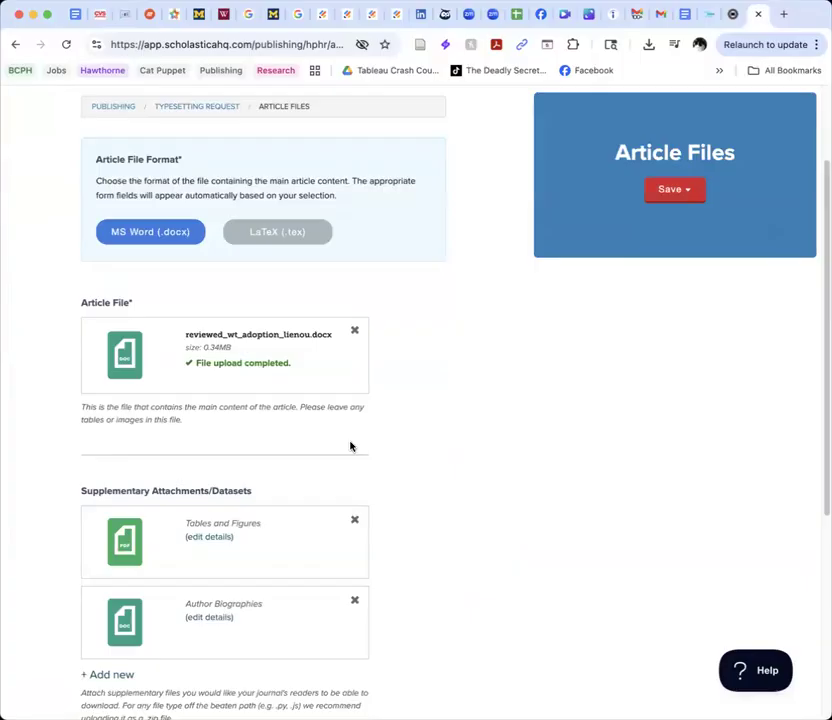
{"action": "scroll", "coordinate": [350, 446], "scroll_direction": "down", "scroll_amount": 1}
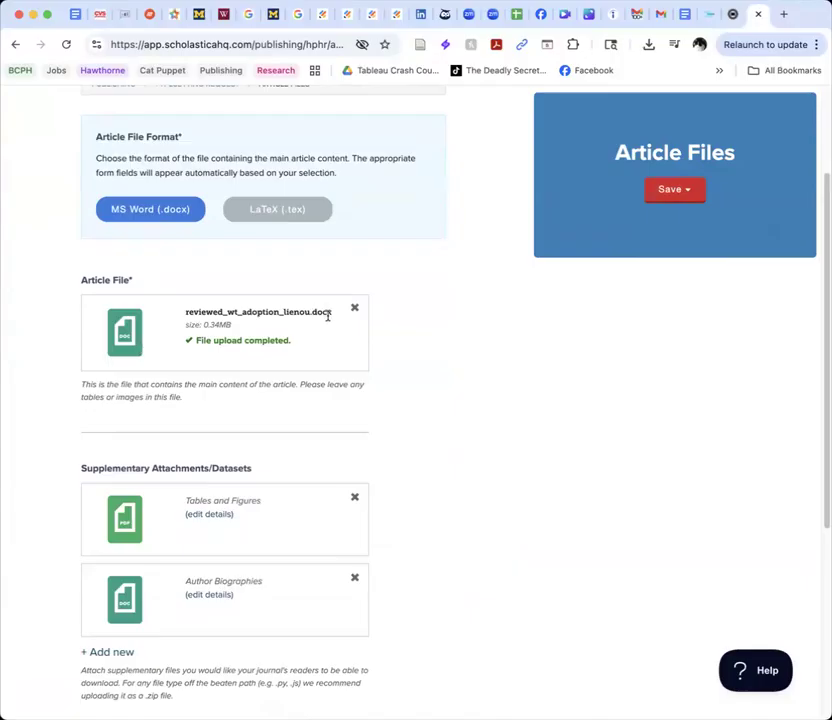
{"action": "scroll", "coordinate": [327, 318], "scroll_direction": "down", "scroll_amount": 5}
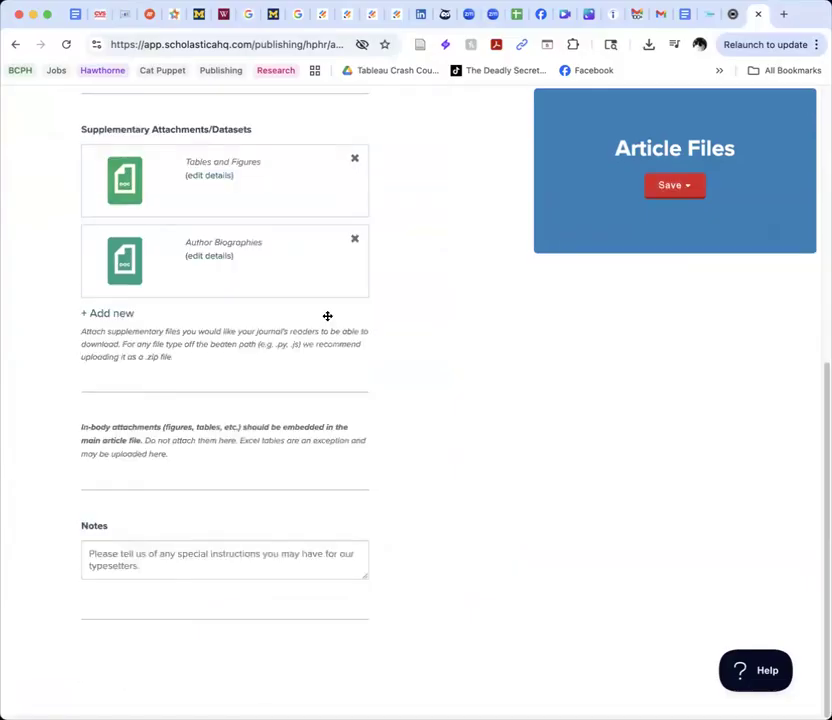
Step: Add the typesetter note "Please add the table/figures to the article layout itself." and save Article Files as "done" and exit
{"action": "left_click", "coordinate": [162, 553]}
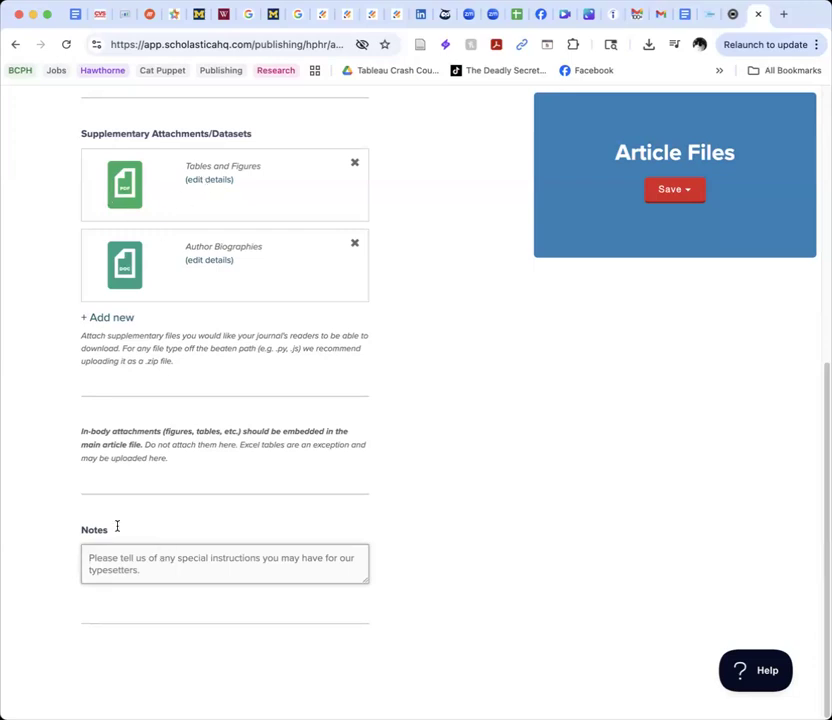
{"action": "type", "text": "Please "}
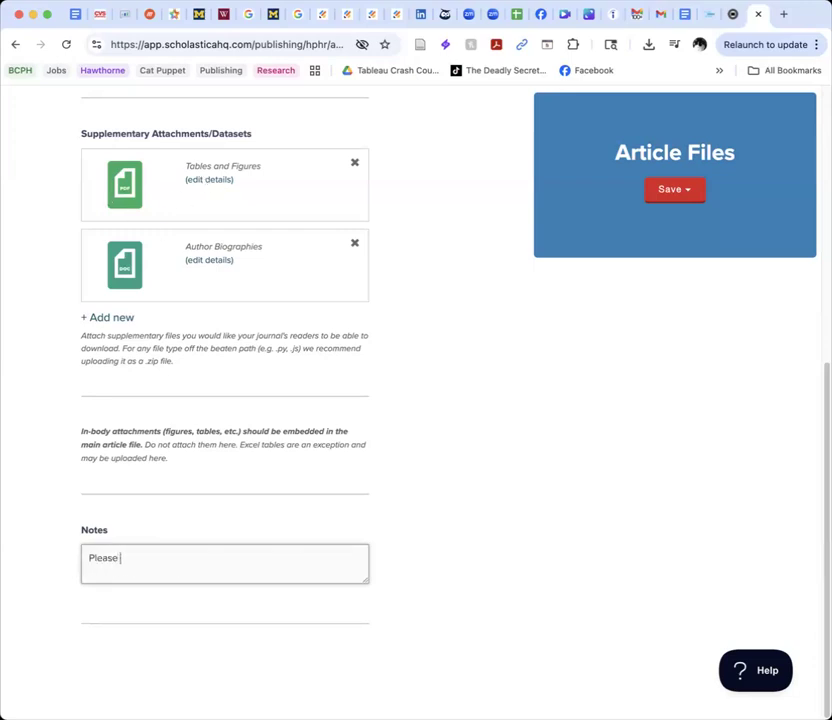
{"action": "type", "text": "add the table/figurs t to the article"}
{"action": "key", "text": "shift+alt+Left"}
{"action": "key", "text": "shift+alt+Left"}
{"action": "key", "text": "shift+alt+Left"}
{"action": "key", "text": "Right"}
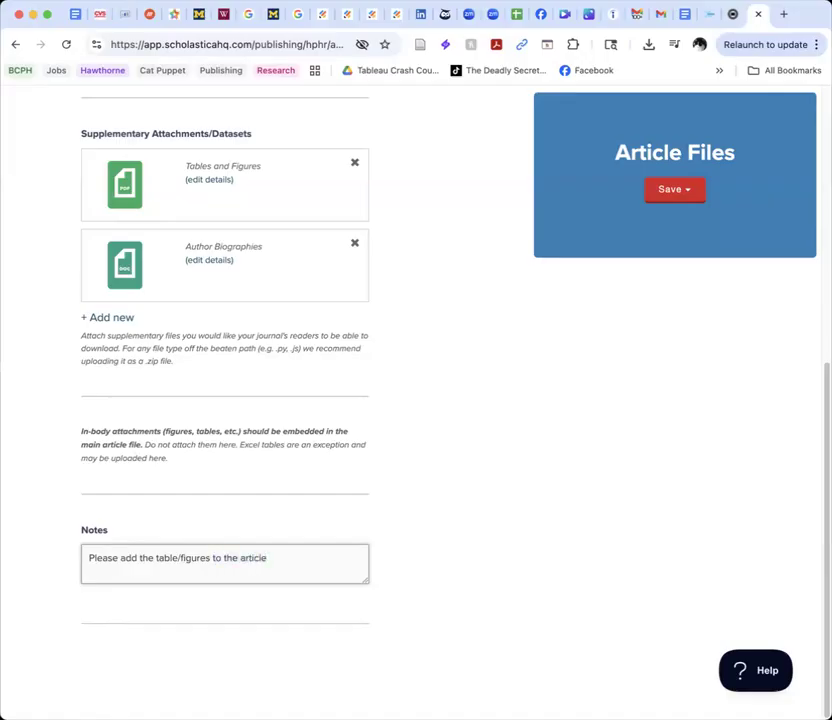
{"action": "type", "text": "layout itself."}
{"action": "left_click", "coordinate": [665, 189]}
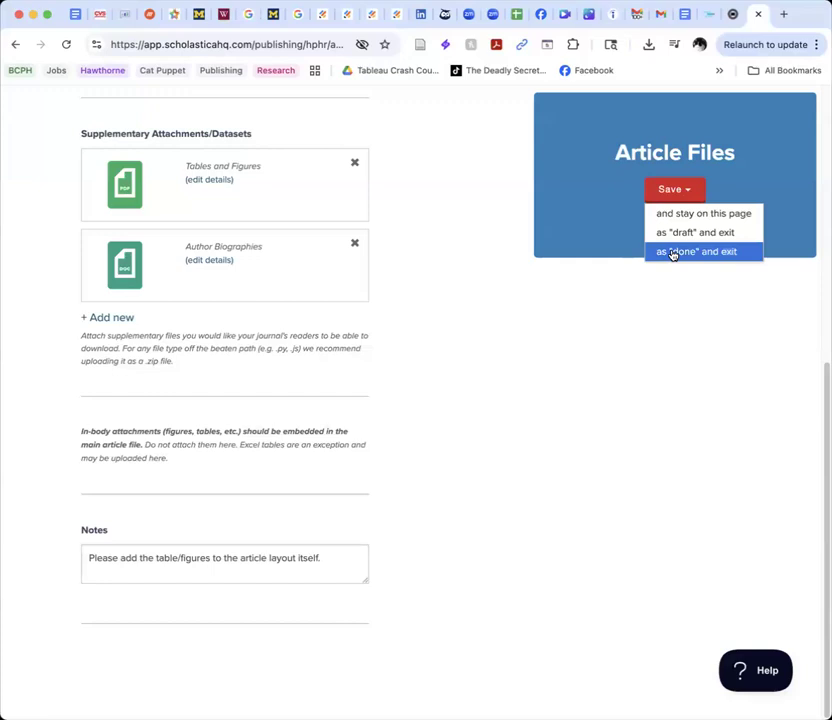
{"action": "left_click", "coordinate": [673, 252]}
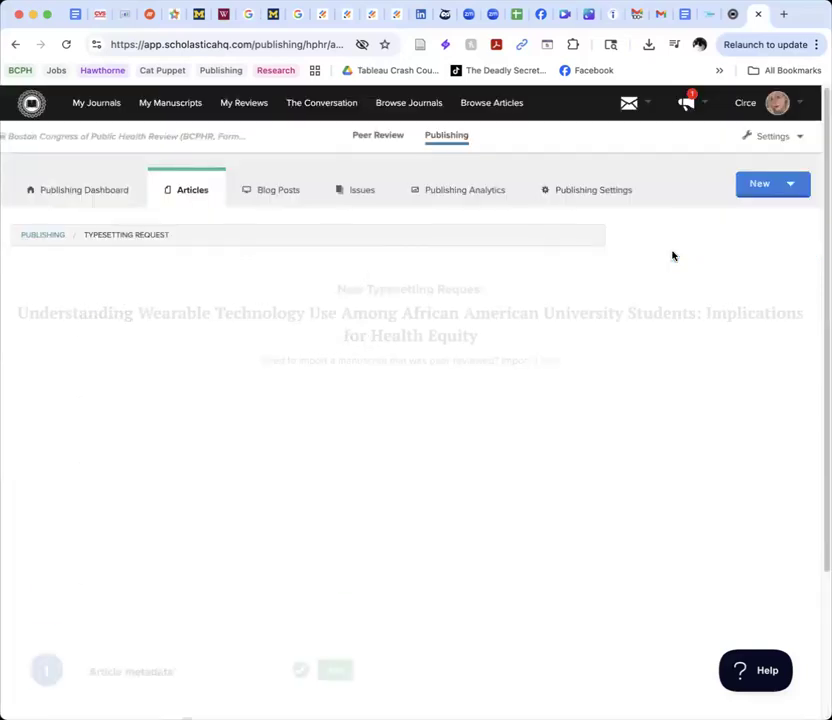
Step: Check the optional additional article information sections and close them without adding funding sources
{"action": "scroll", "coordinate": [475, 383], "scroll_direction": "down", "scroll_amount": 3}
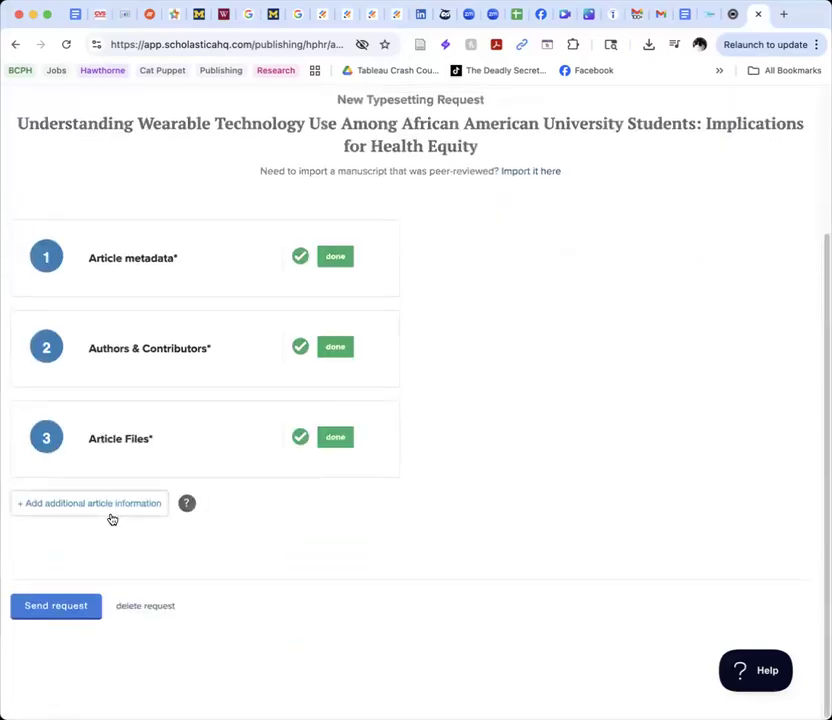
{"action": "left_click", "coordinate": [111, 514]}
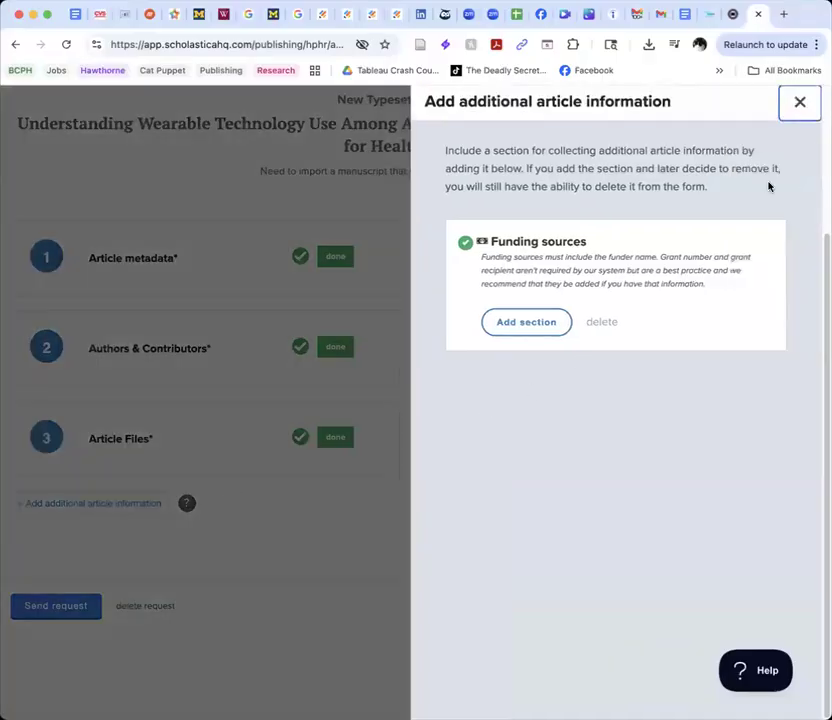
{"action": "left_click", "coordinate": [801, 105]}
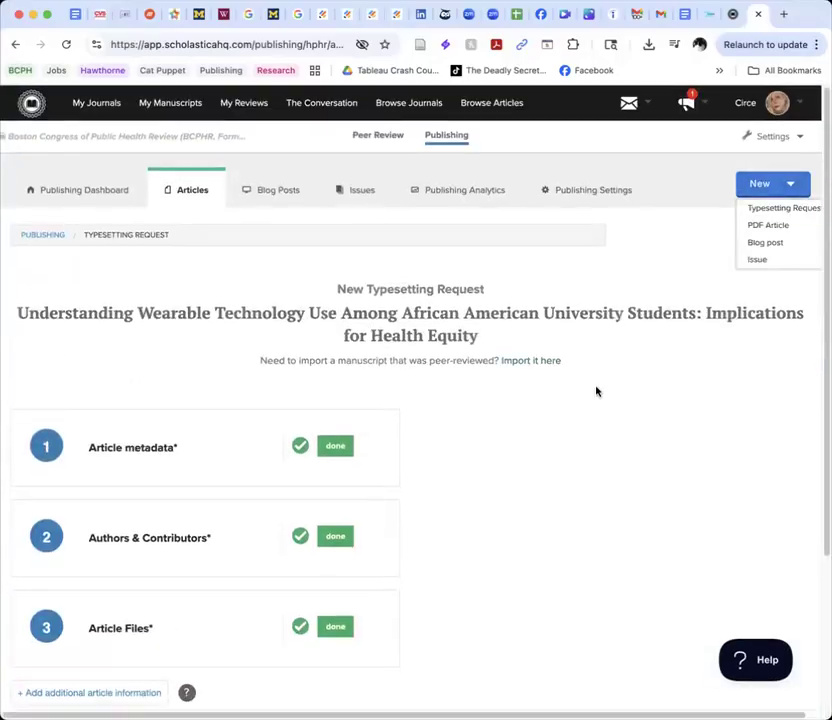
Step: Review the typesetting request's summary, send the request, and check the typesetting articles in progress on the publishing dashboard
{"action": "scroll", "coordinate": [596, 391], "scroll_direction": "down", "scroll_amount": 4}
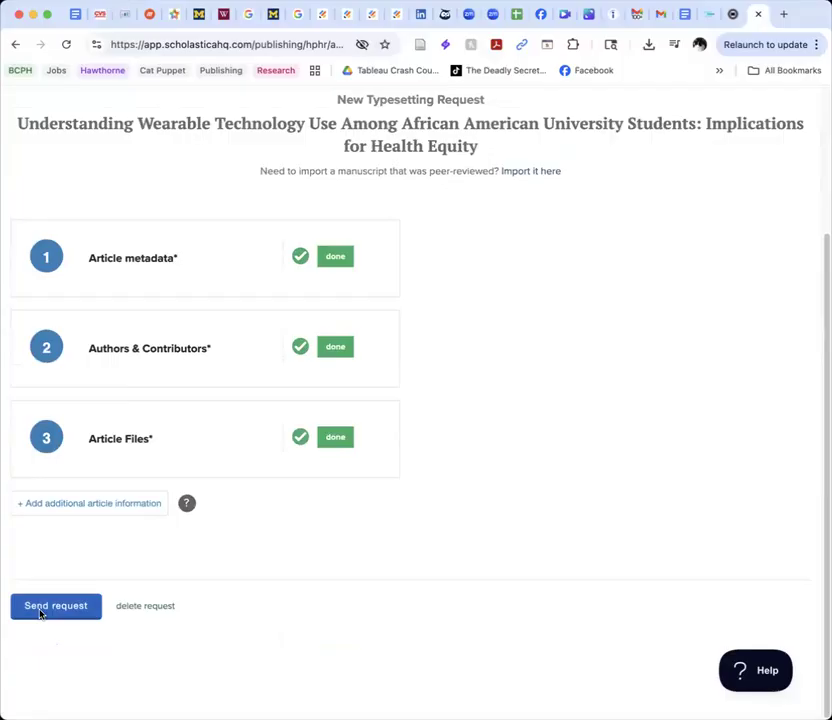
{"action": "left_click", "coordinate": [41, 614]}
{"action": "scroll", "coordinate": [425, 481], "scroll_direction": "down", "scroll_amount": 15}
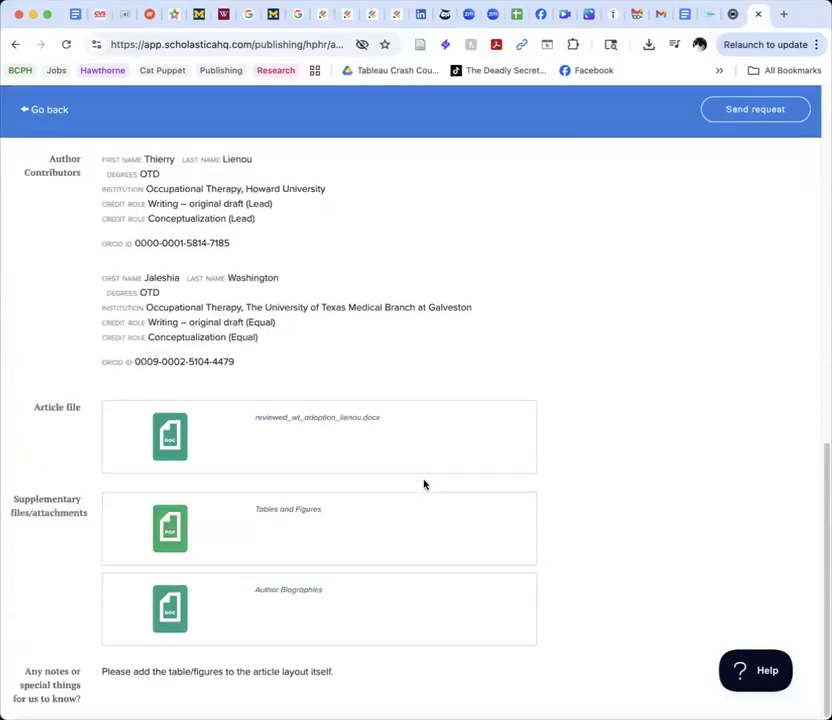
{"action": "scroll", "coordinate": [424, 486], "scroll_direction": "up", "scroll_amount": 15}
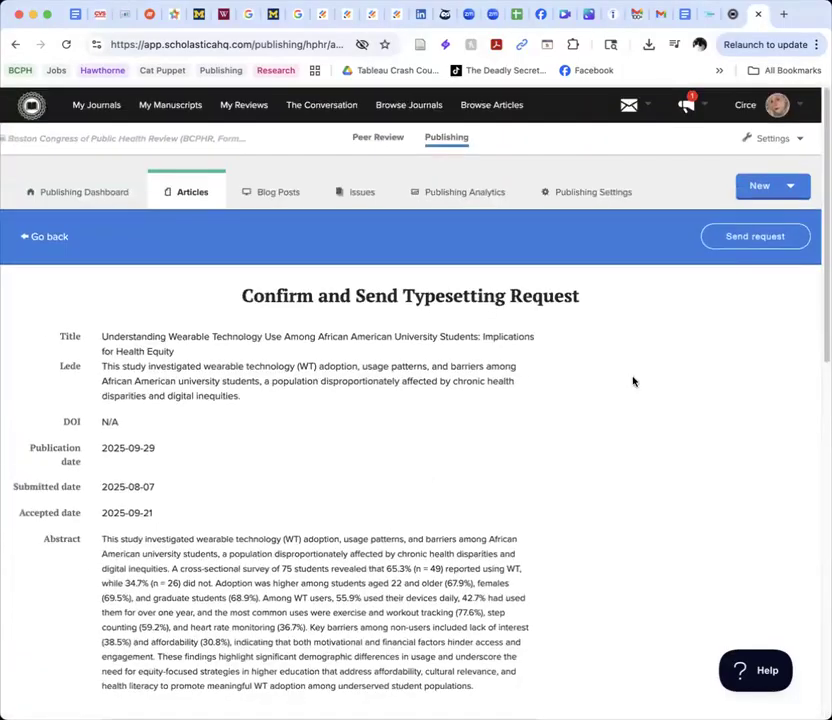
{"action": "left_click", "coordinate": [753, 238]}
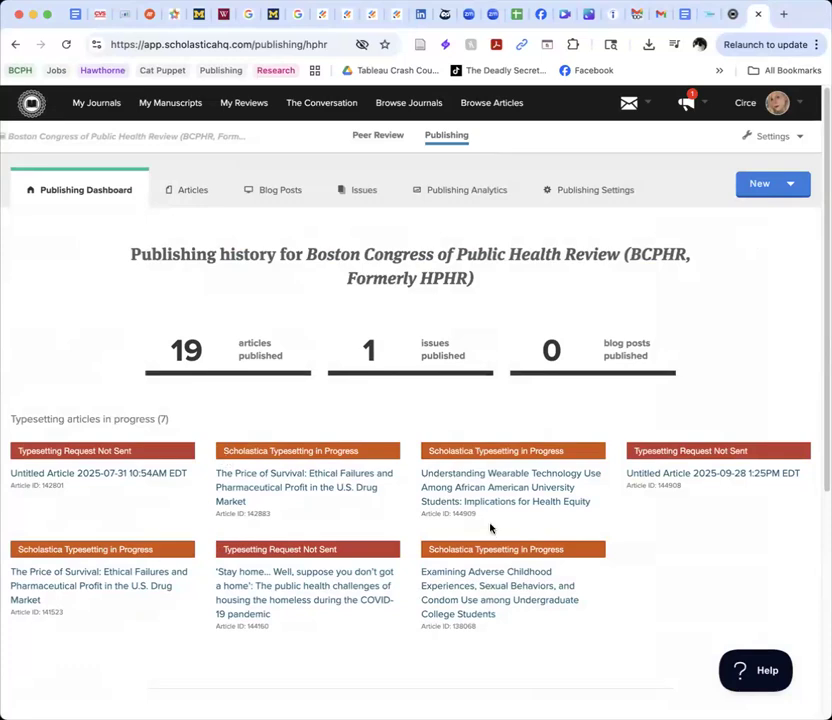
{"action": "scroll", "coordinate": [483, 517], "scroll_direction": "down", "scroll_amount": 4}
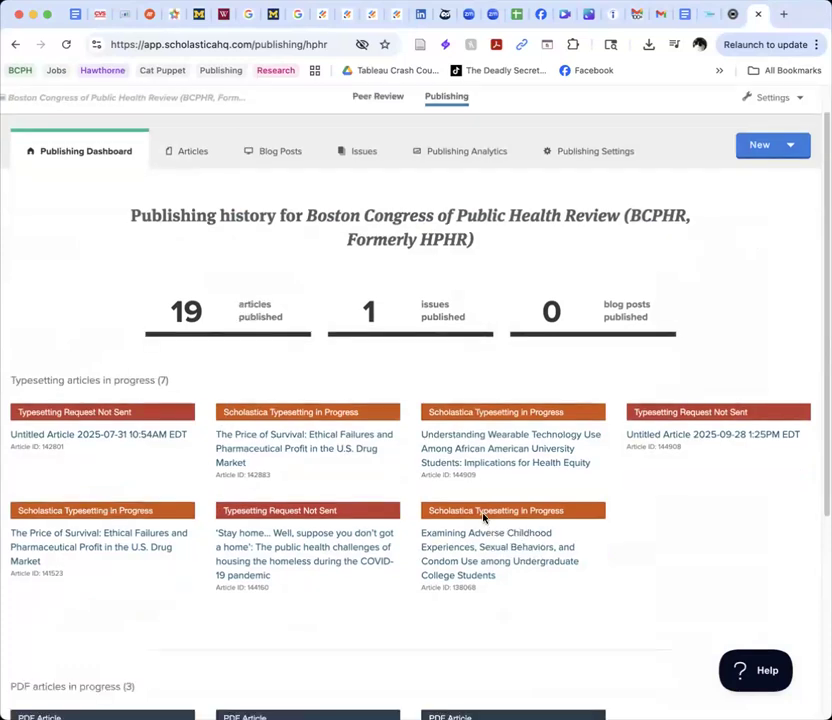